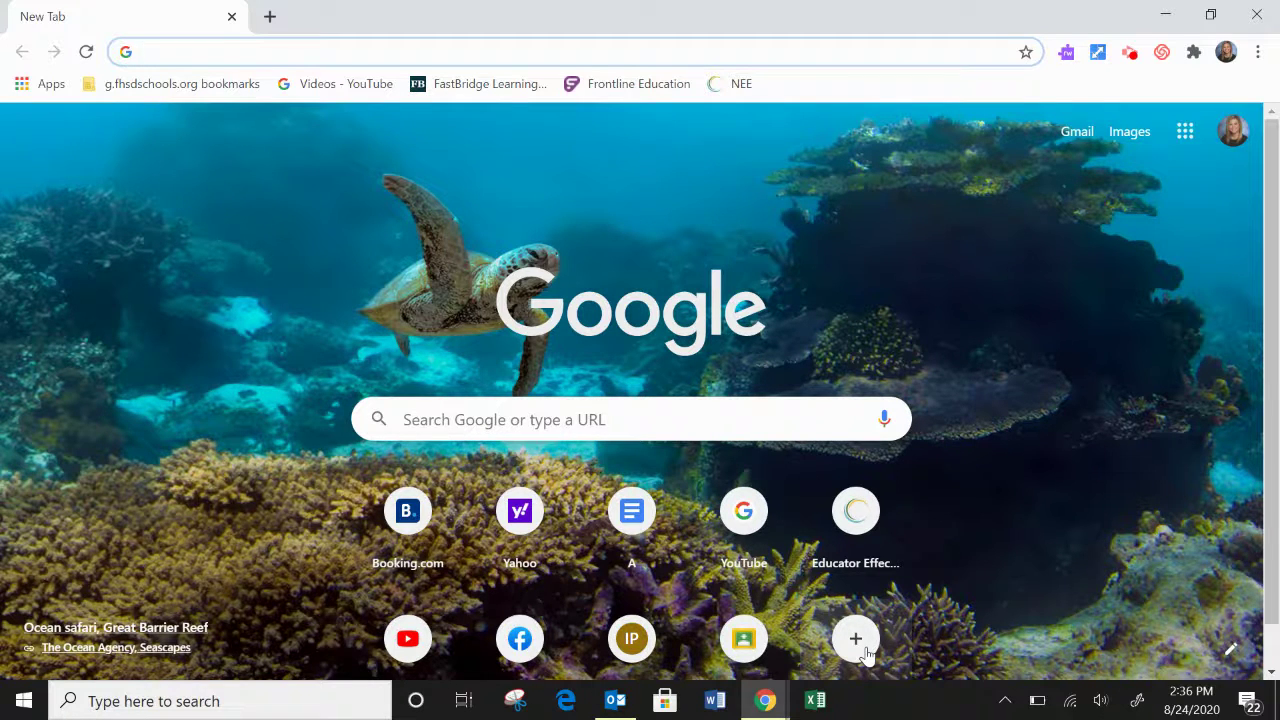
- Go to Google Drive and open the shared drive FHHS Seating Charts and Sub Plans 20-21
click(1185, 142)
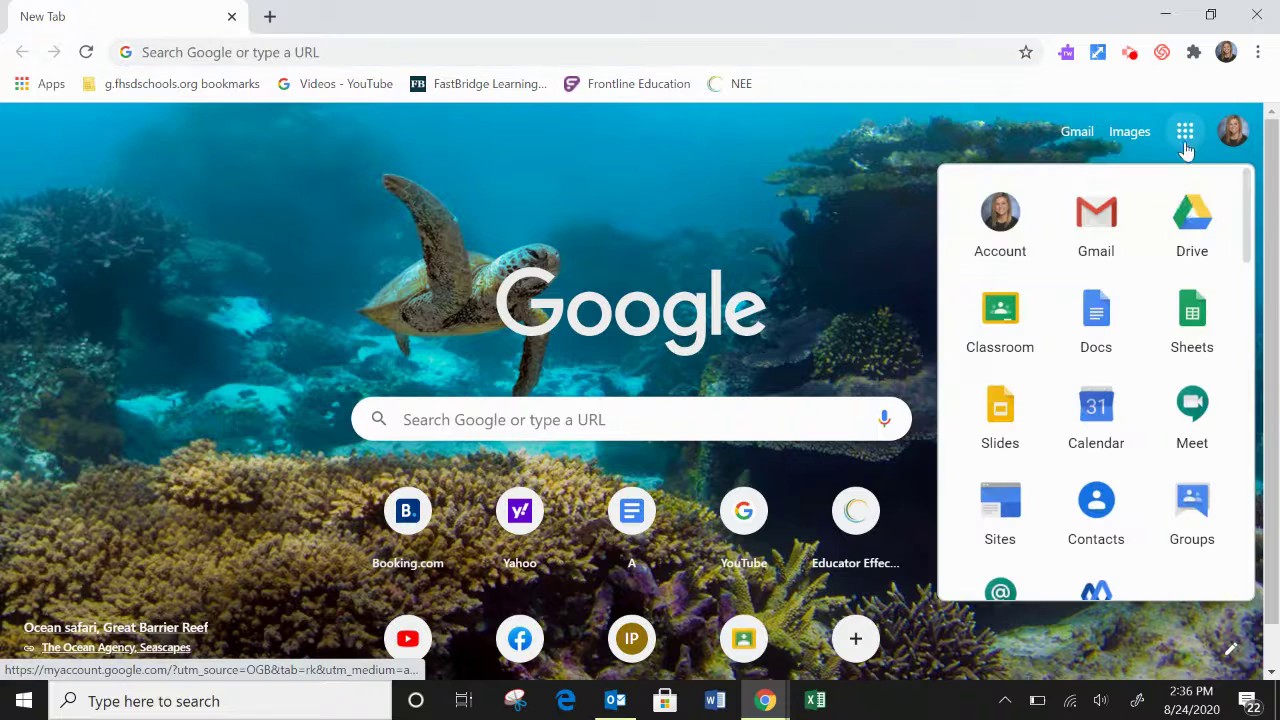
click(1191, 210)
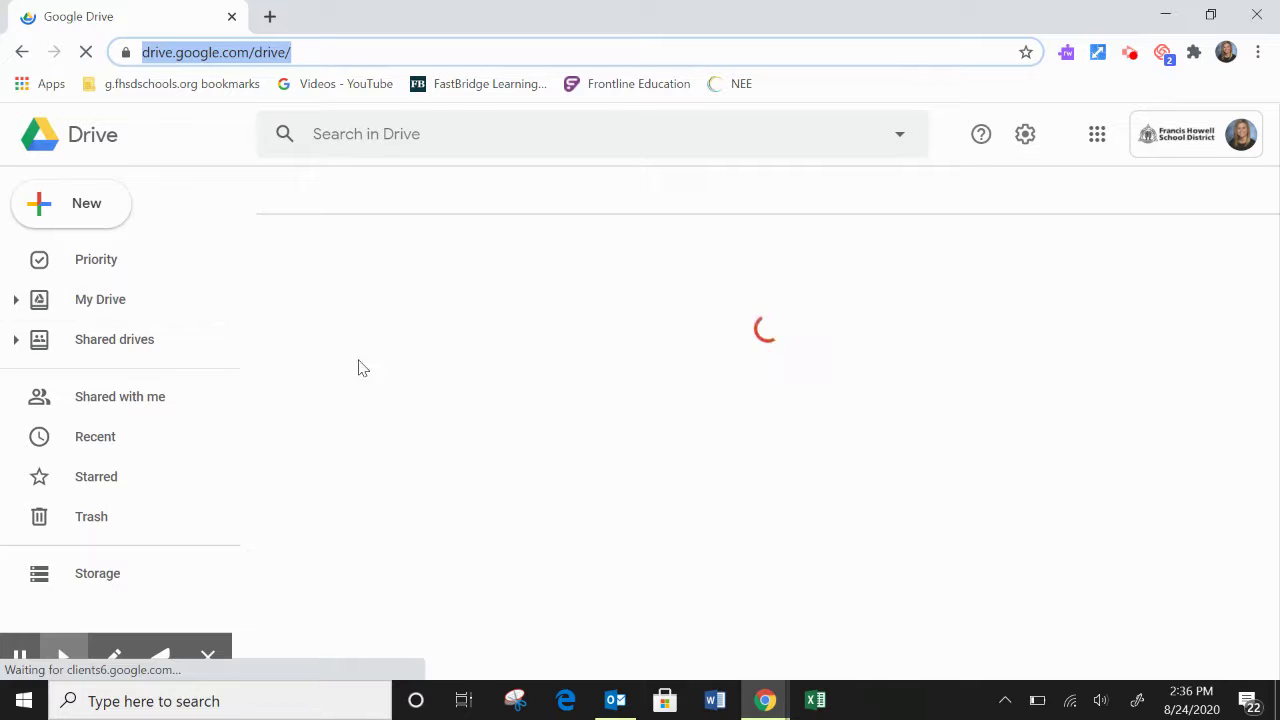
click(108, 292)
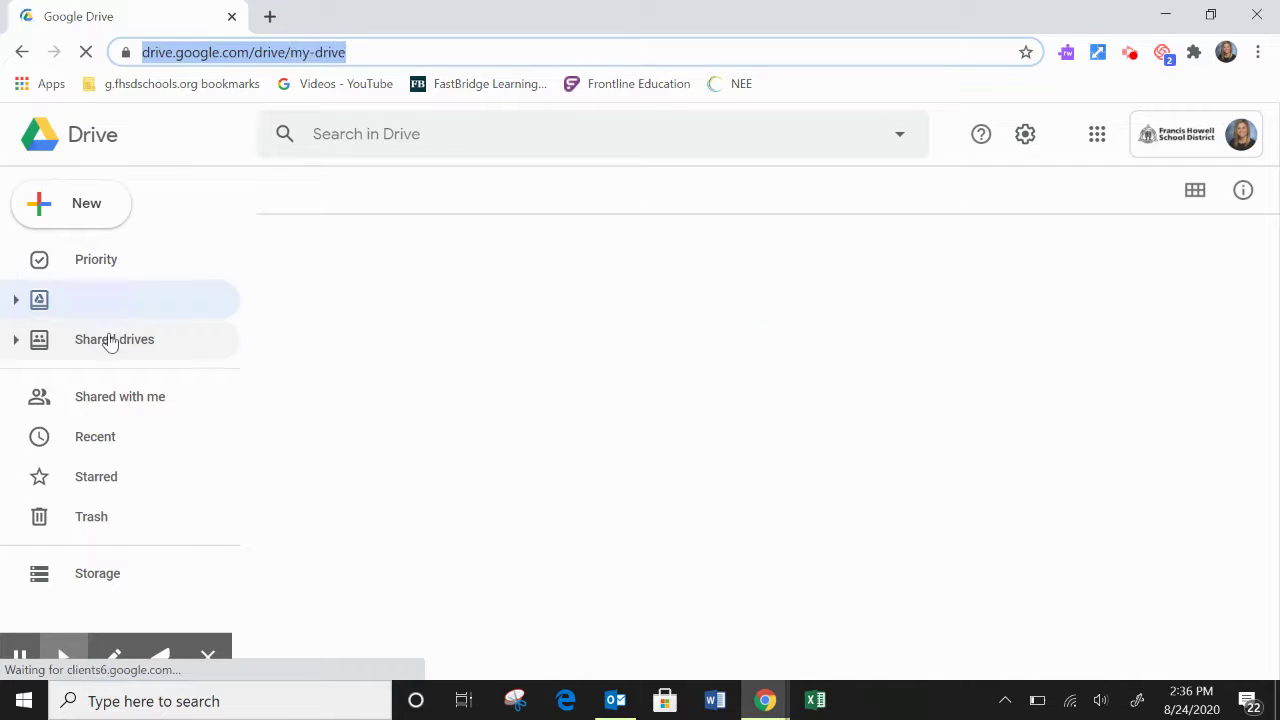
click(110, 340)
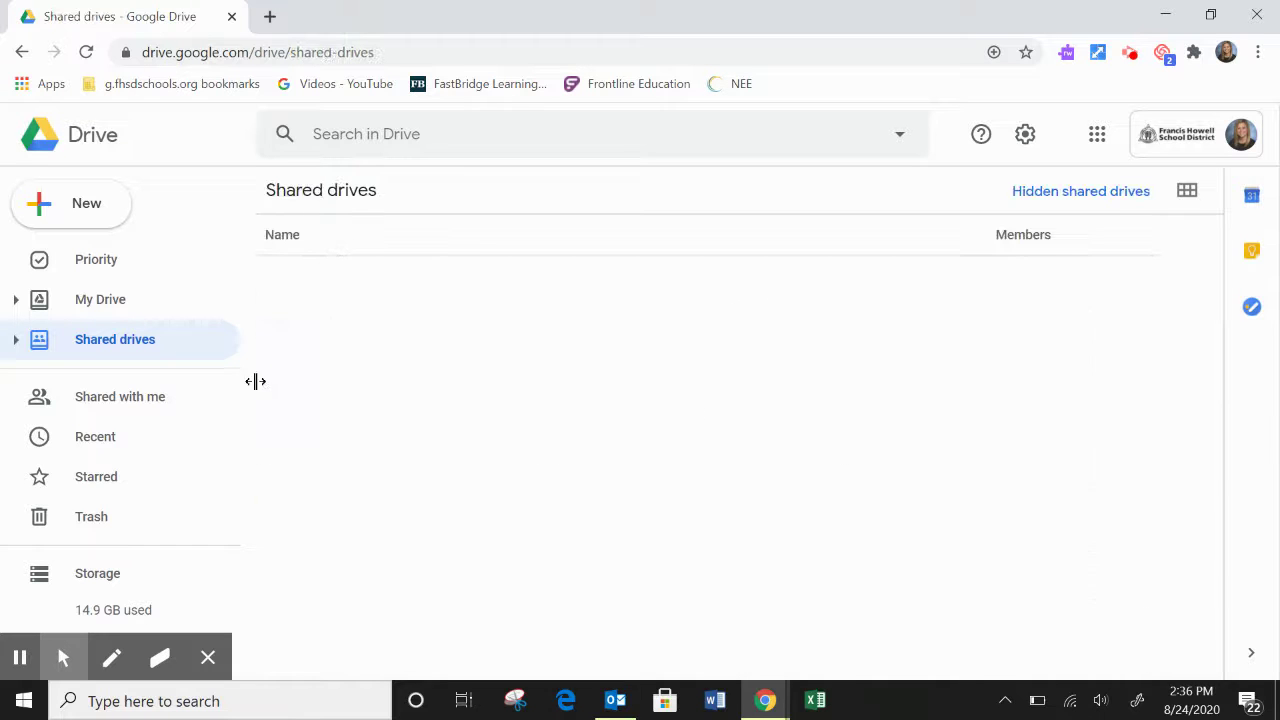
scroll(420, 425, down, 2)
scroll(420, 425, down, 1)
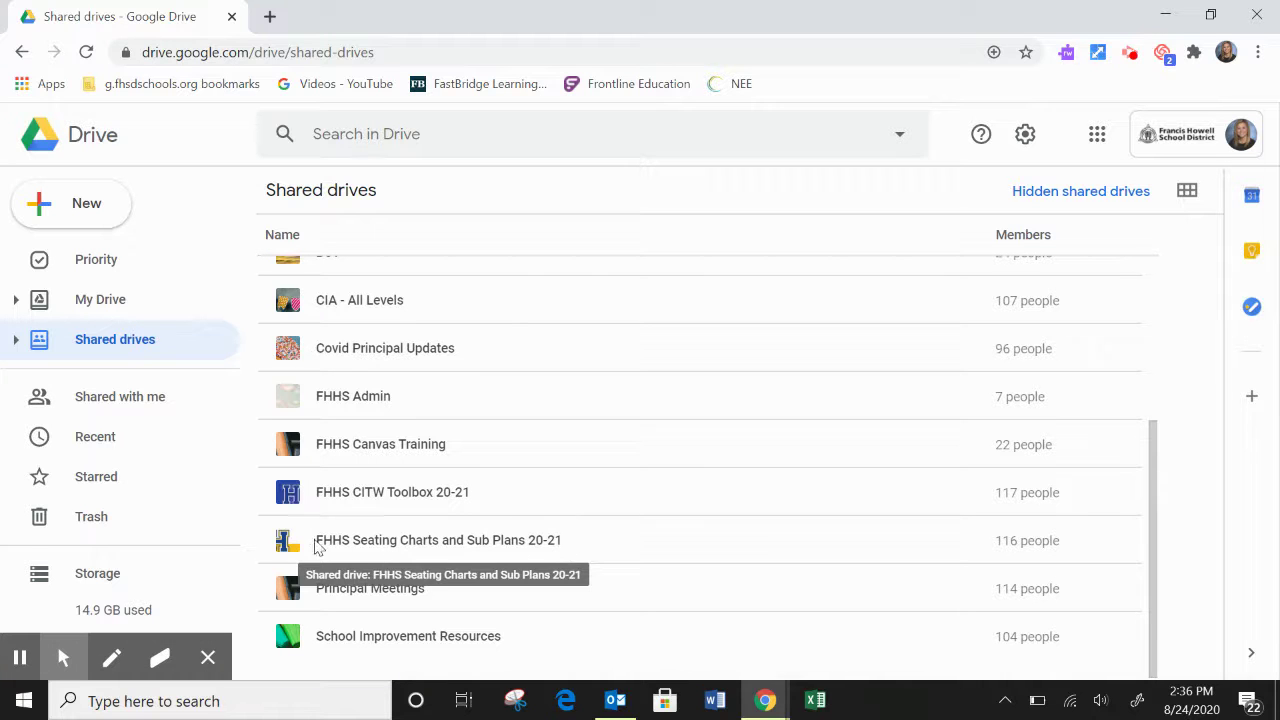
click(290, 545)
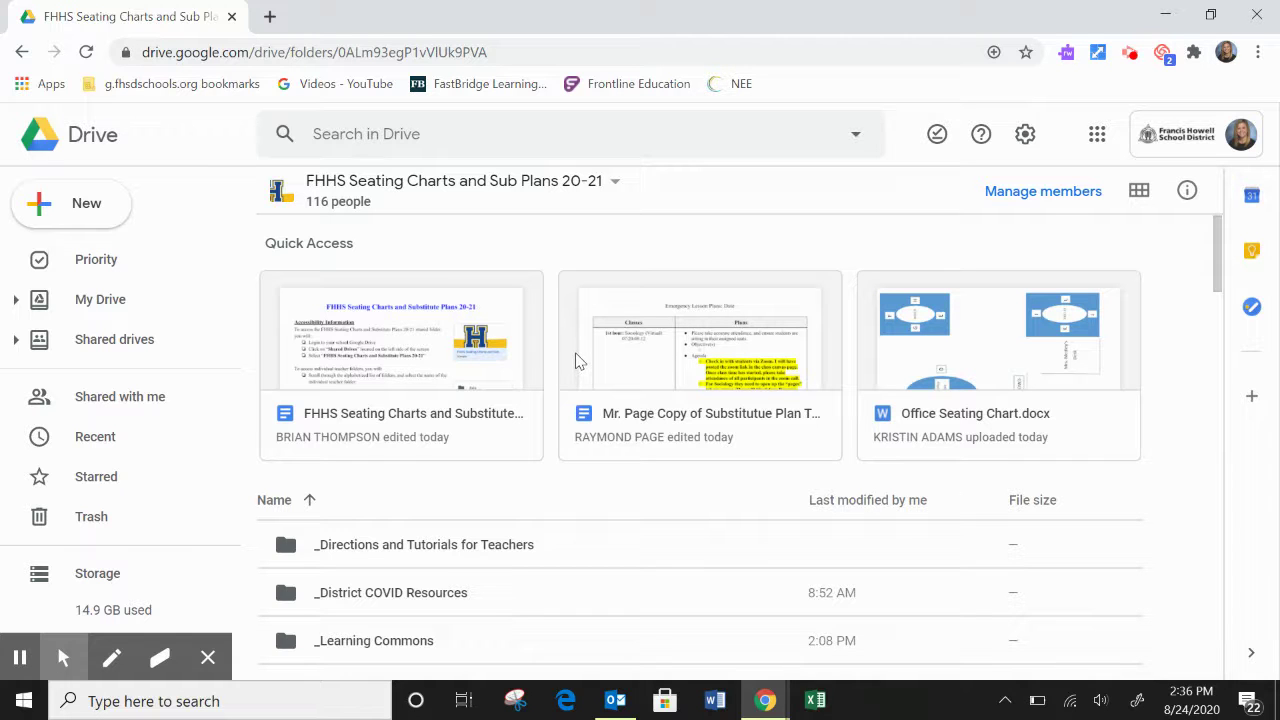
- Look through the shared drive's resource and teacher folders and open the _Templates folder
scroll(572, 360, down, 2)
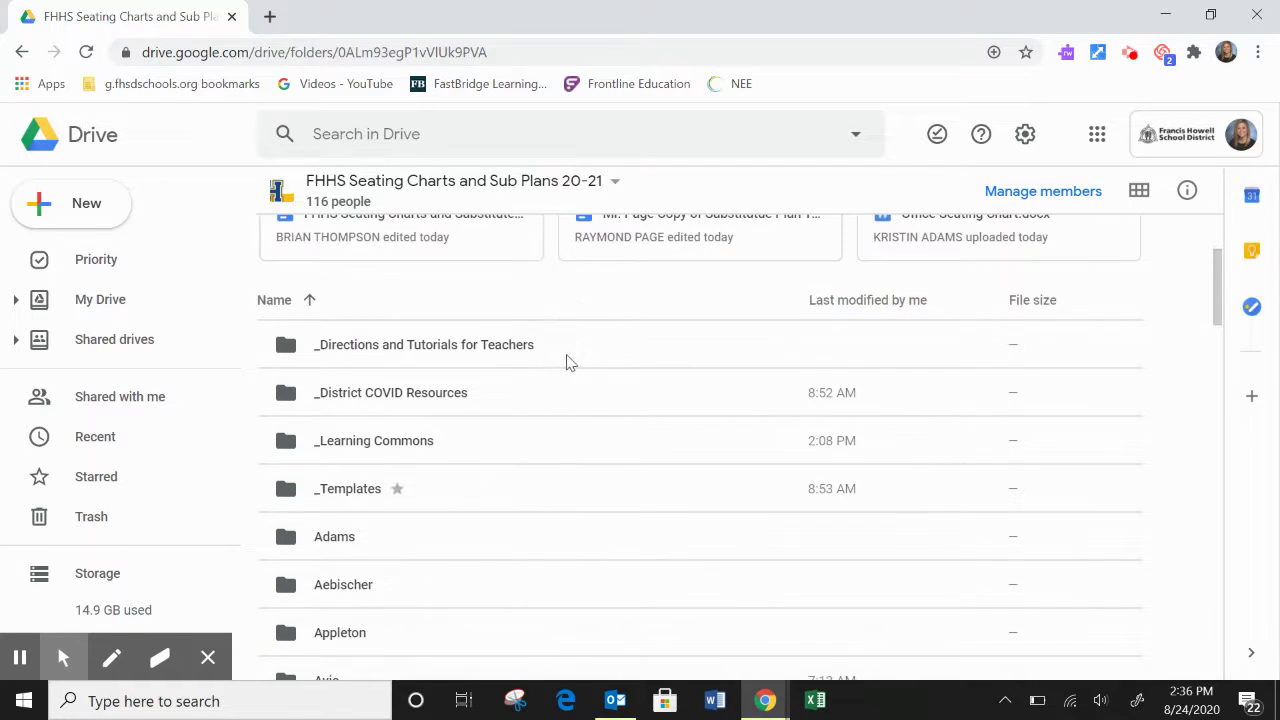
scroll(568, 362, down, 1)
scroll(570, 362, up, 1)
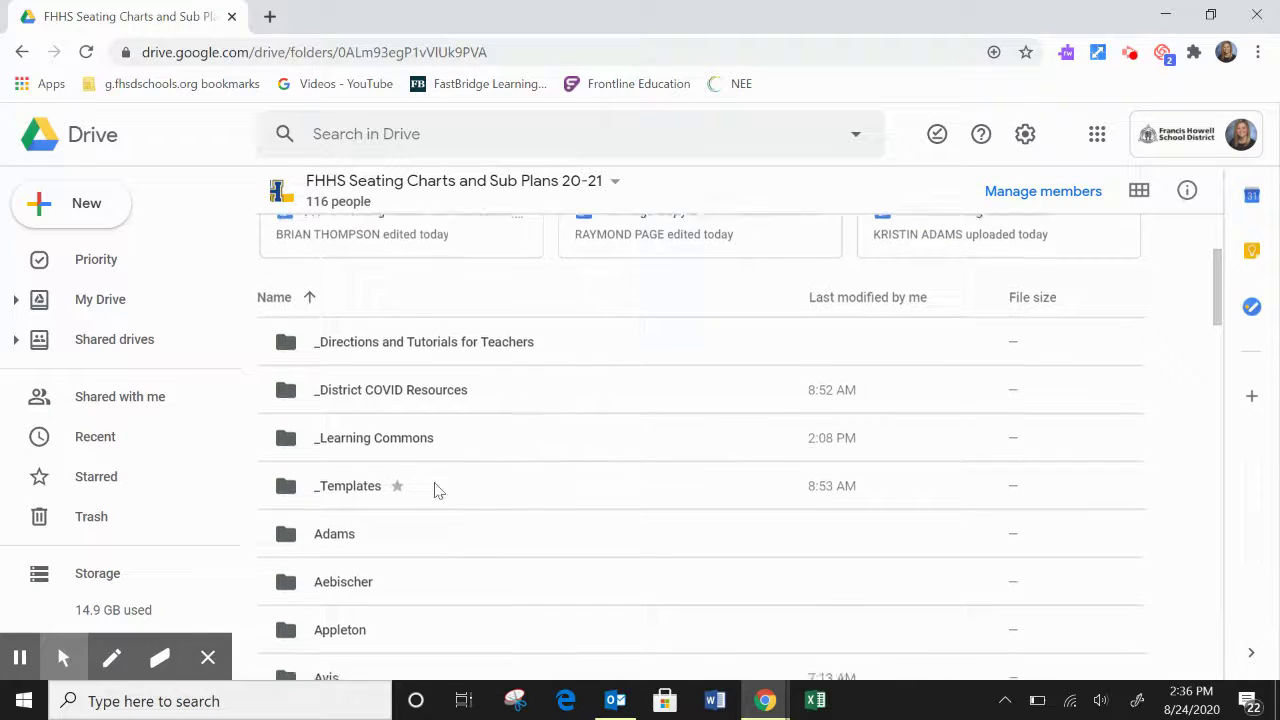
scroll(434, 489, down, 3)
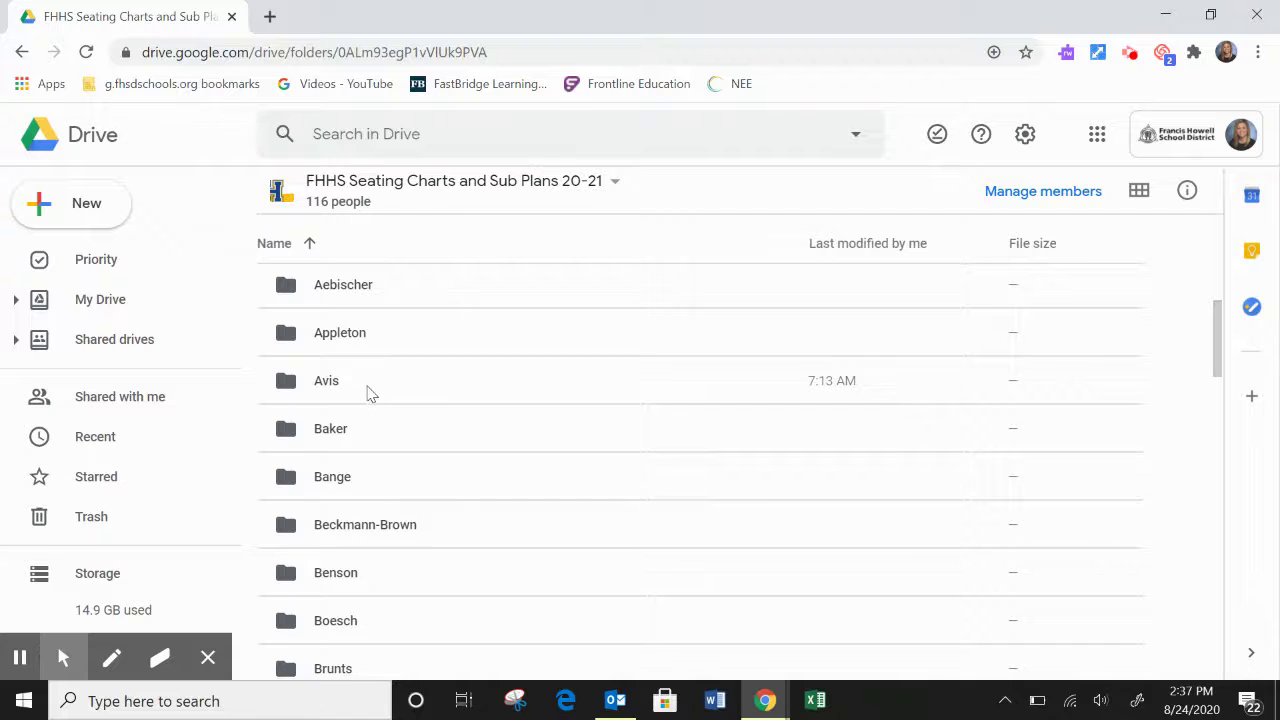
scroll(366, 391, up, 1)
scroll(366, 397, up, 2)
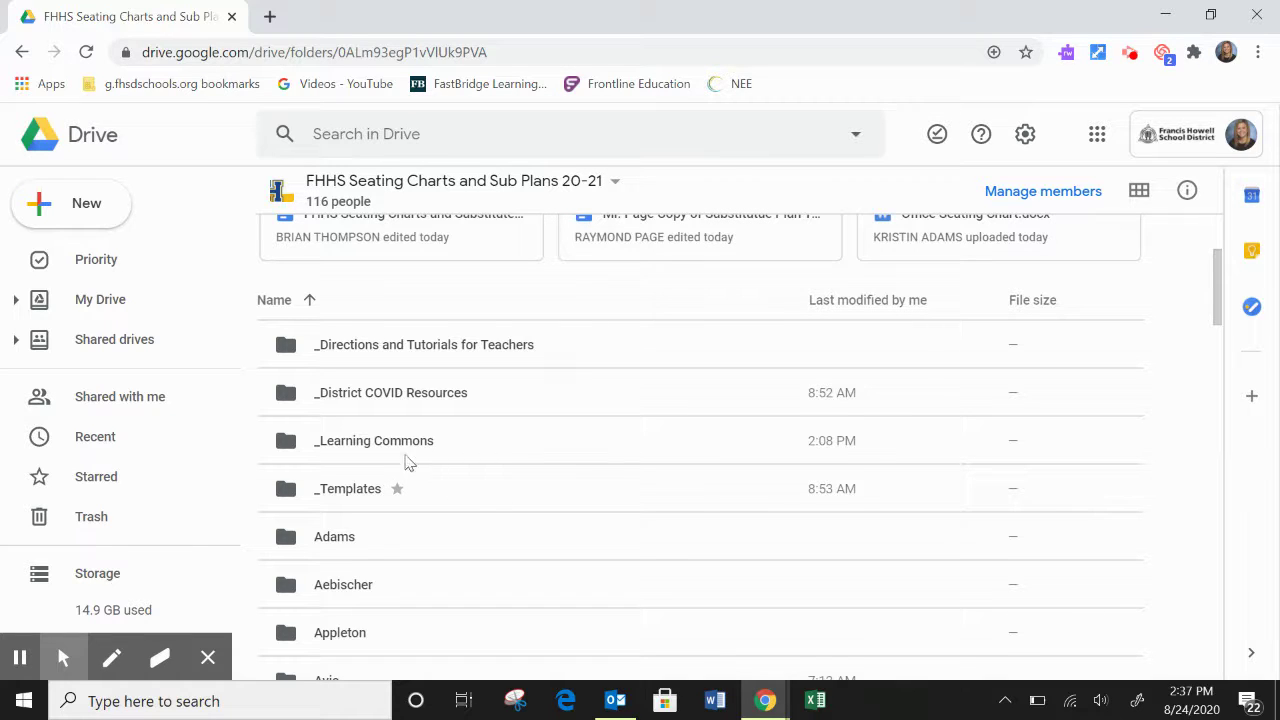
double_click(371, 497)
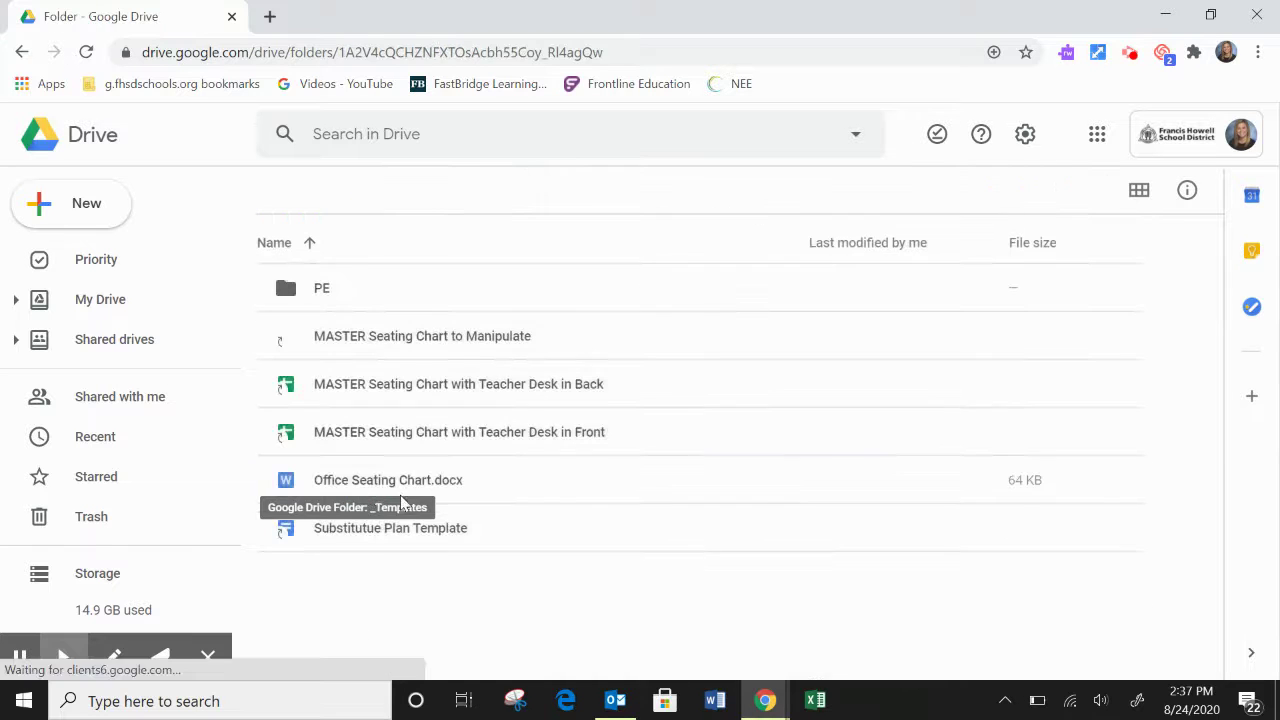
- Open the Substitutue Plan Template document, review its class-by-class plan table, and close it
click(398, 535)
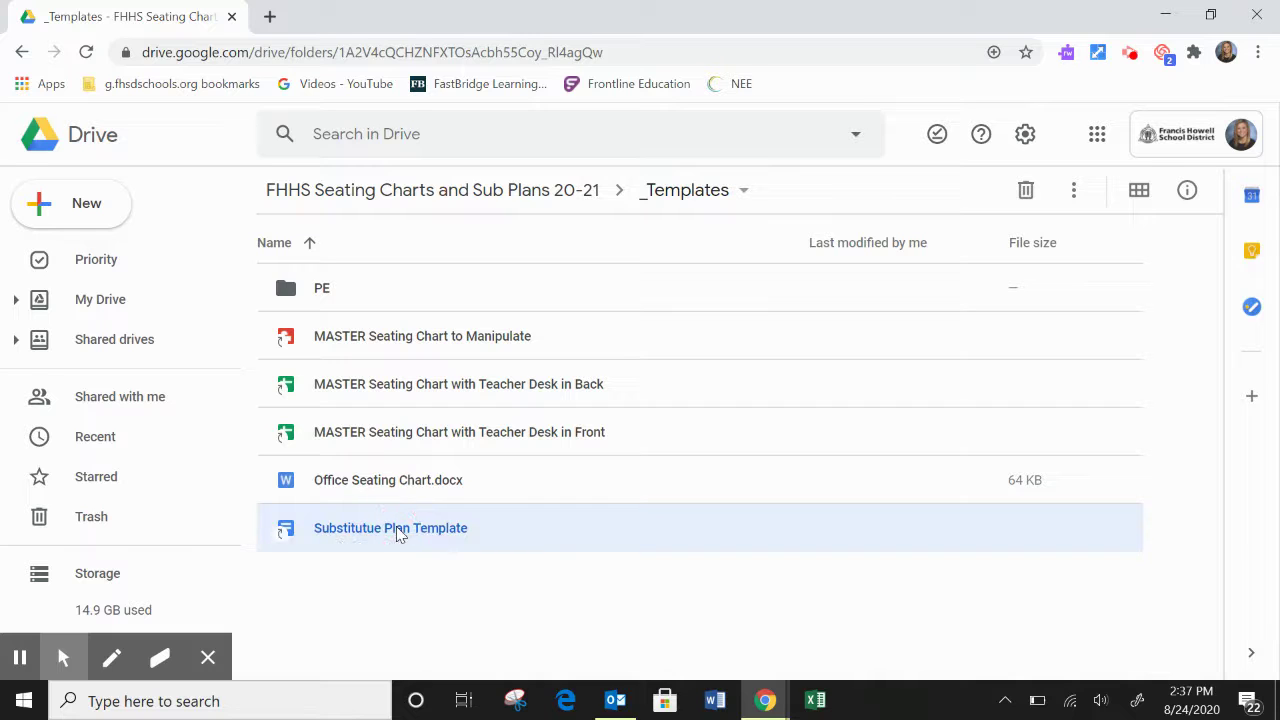
double_click(398, 534)
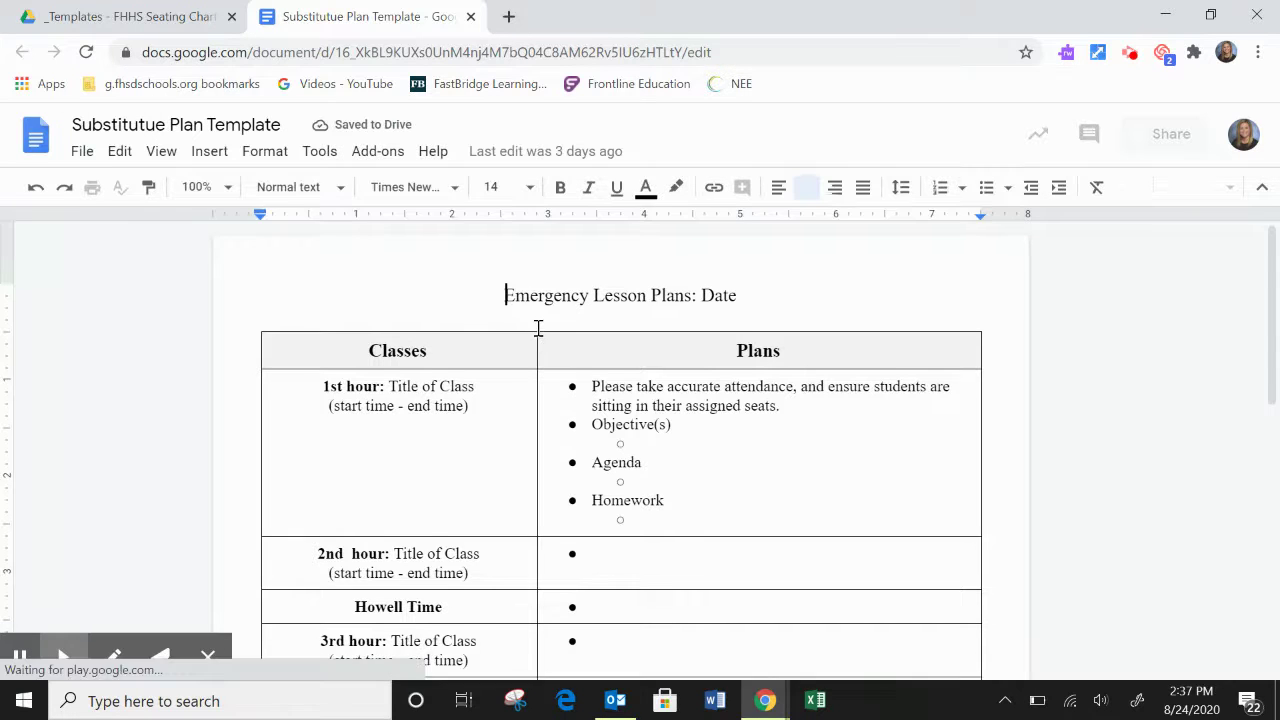
scroll(537, 324, down, 5)
scroll(533, 328, down, 1)
scroll(531, 335, up, 10)
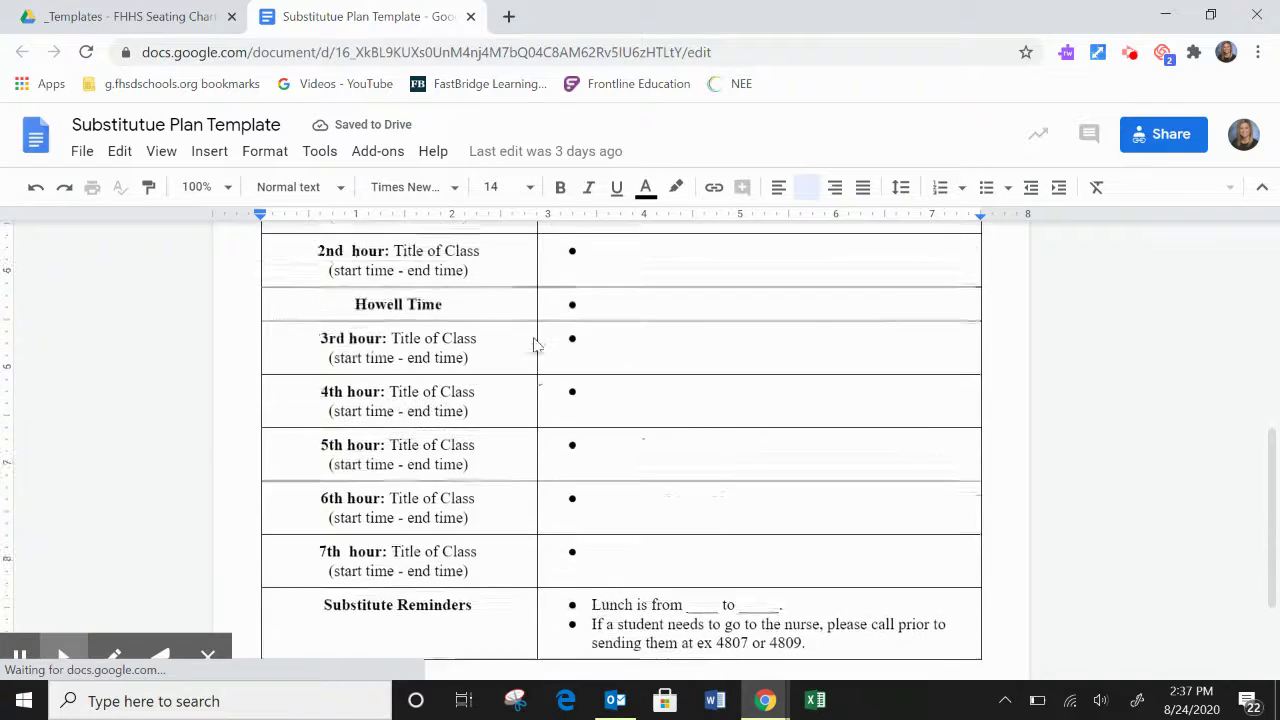
click(464, 17)
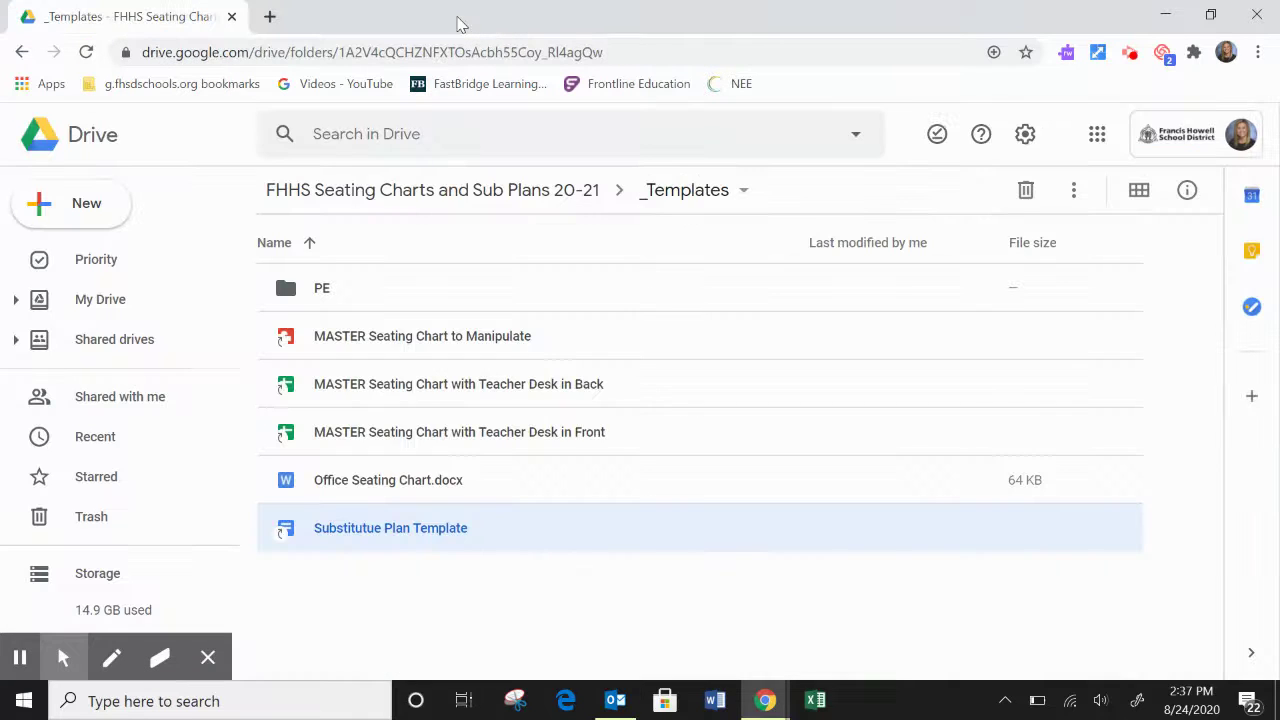
- View the MASTER Seating Chart with Teacher Desk in Front spreadsheet and close it
click(527, 437)
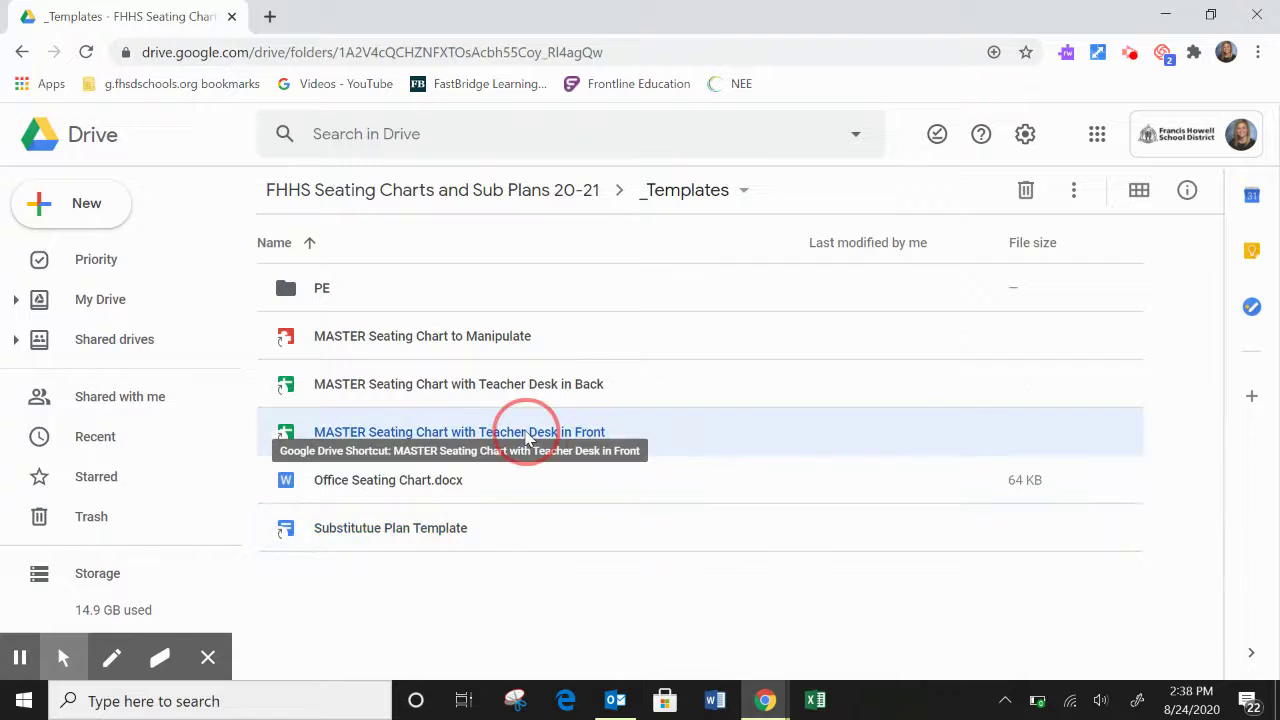
double_click(527, 437)
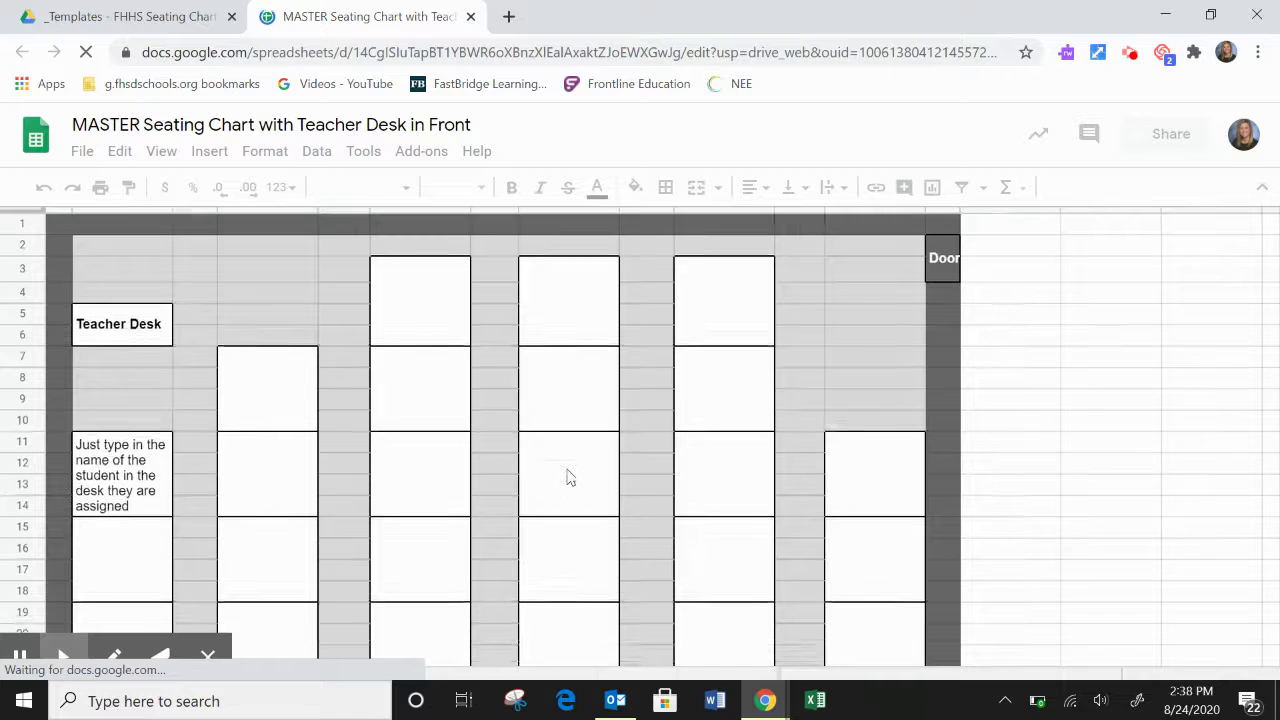
scroll(568, 477, down, 7)
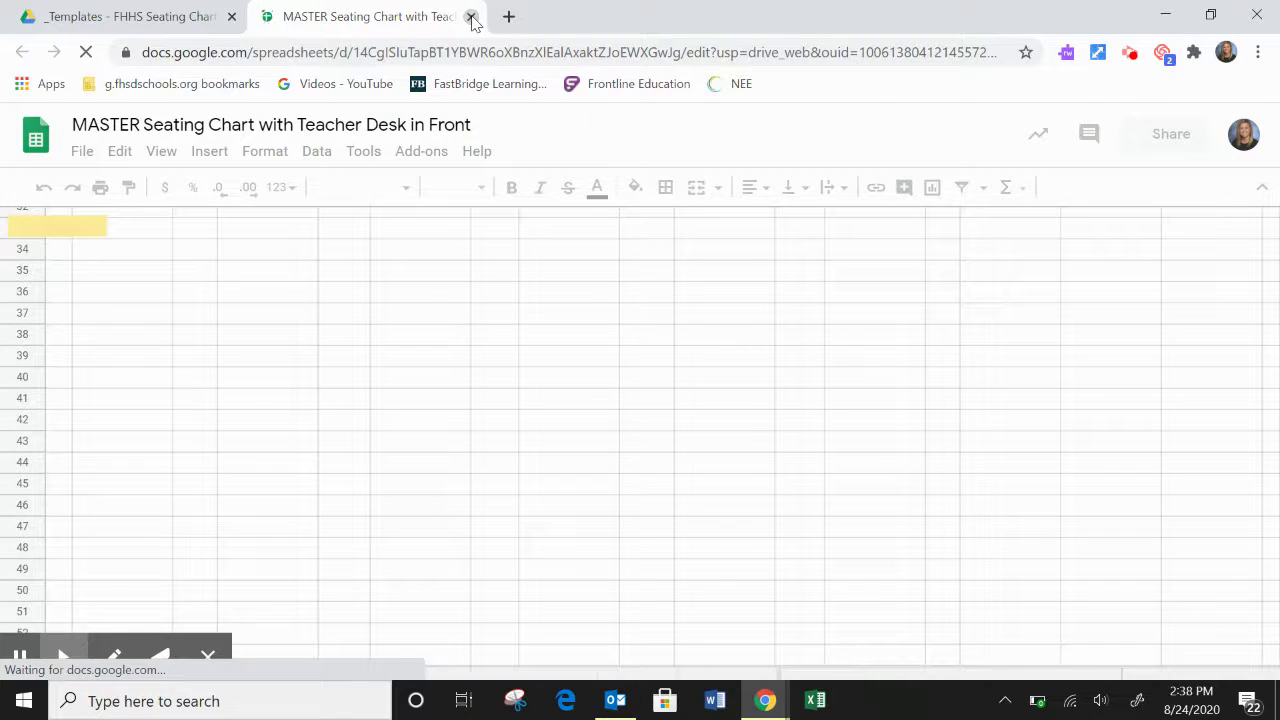
click(471, 18)
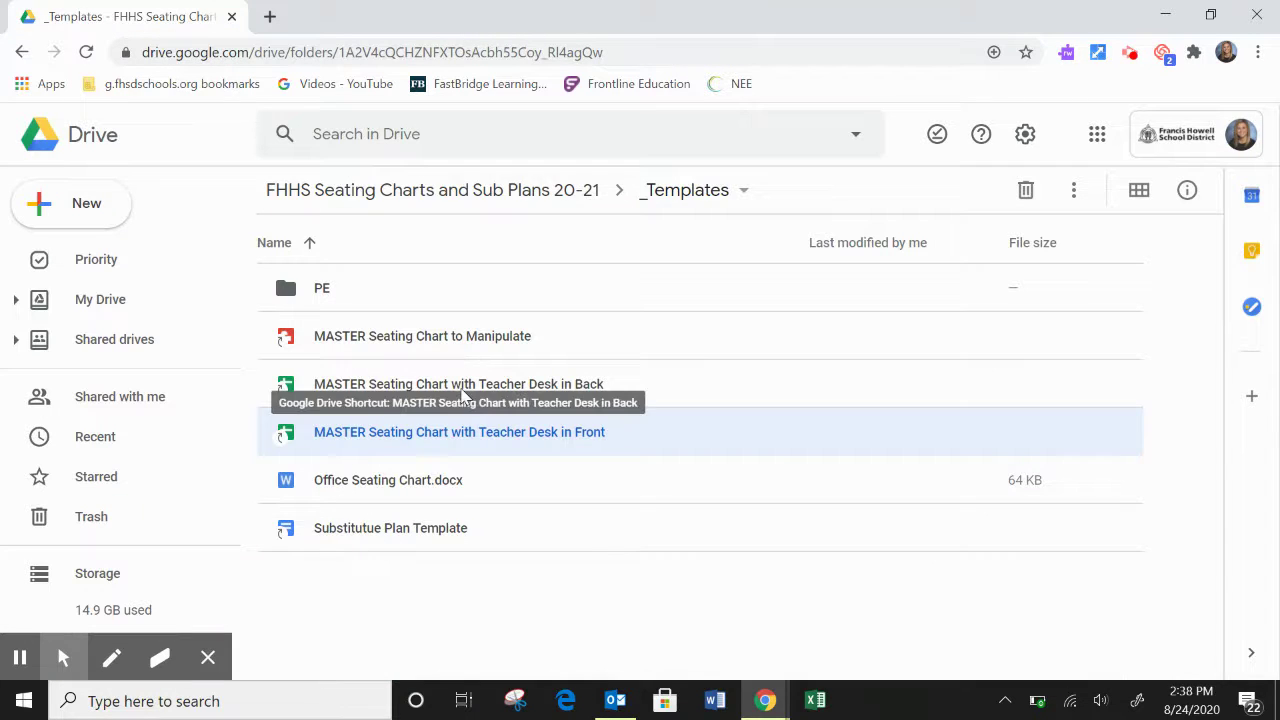
- View the MASTER Seating Chart with Teacher Desk in Back spreadsheet and close it
click(461, 392)
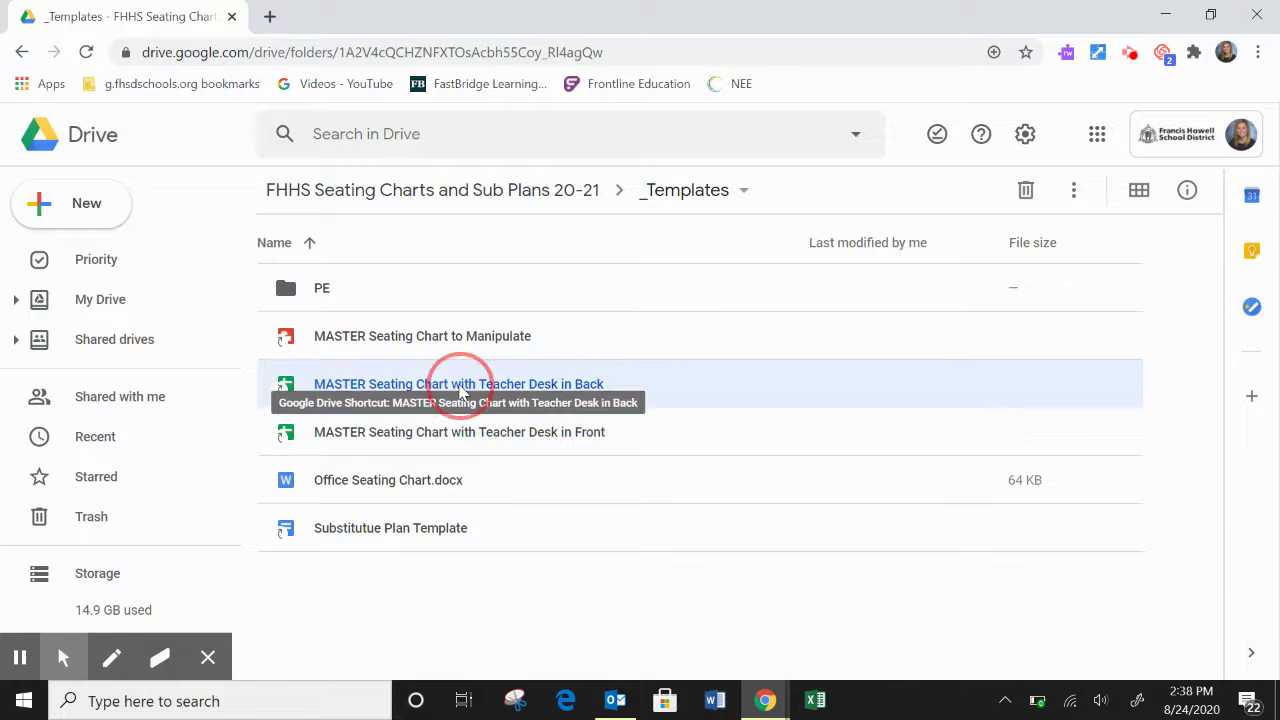
double_click(461, 392)
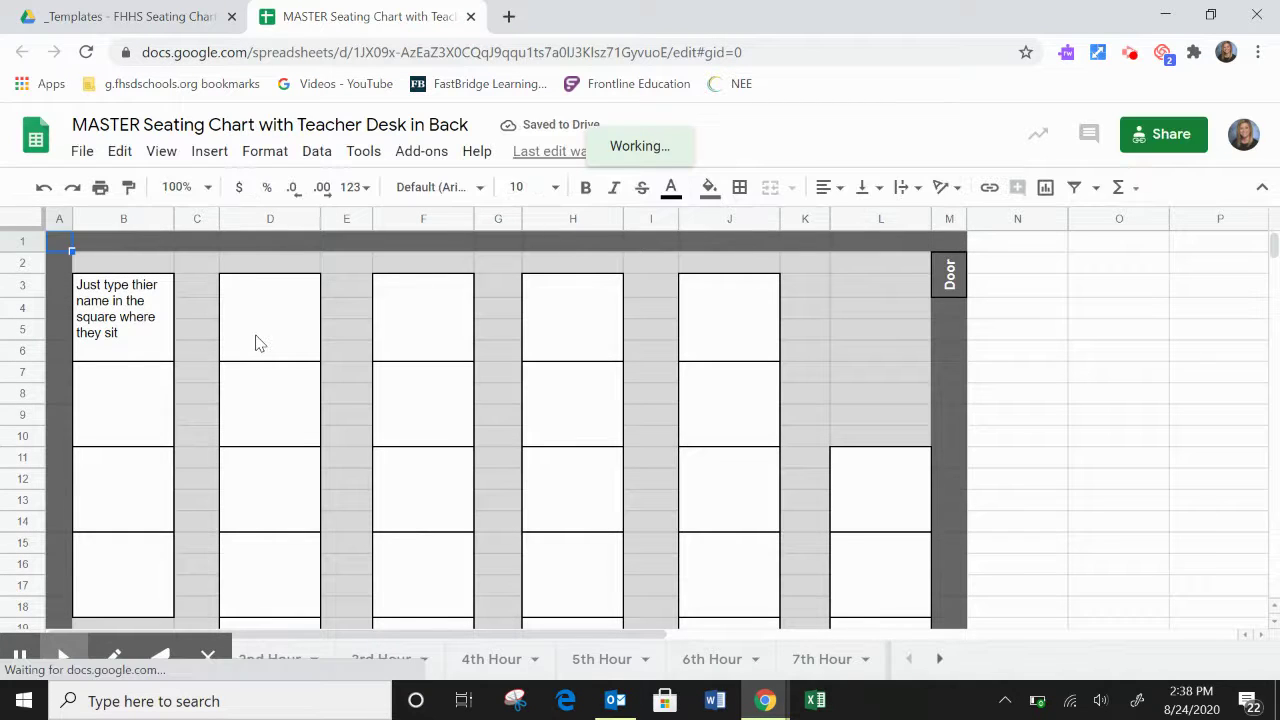
click(470, 16)
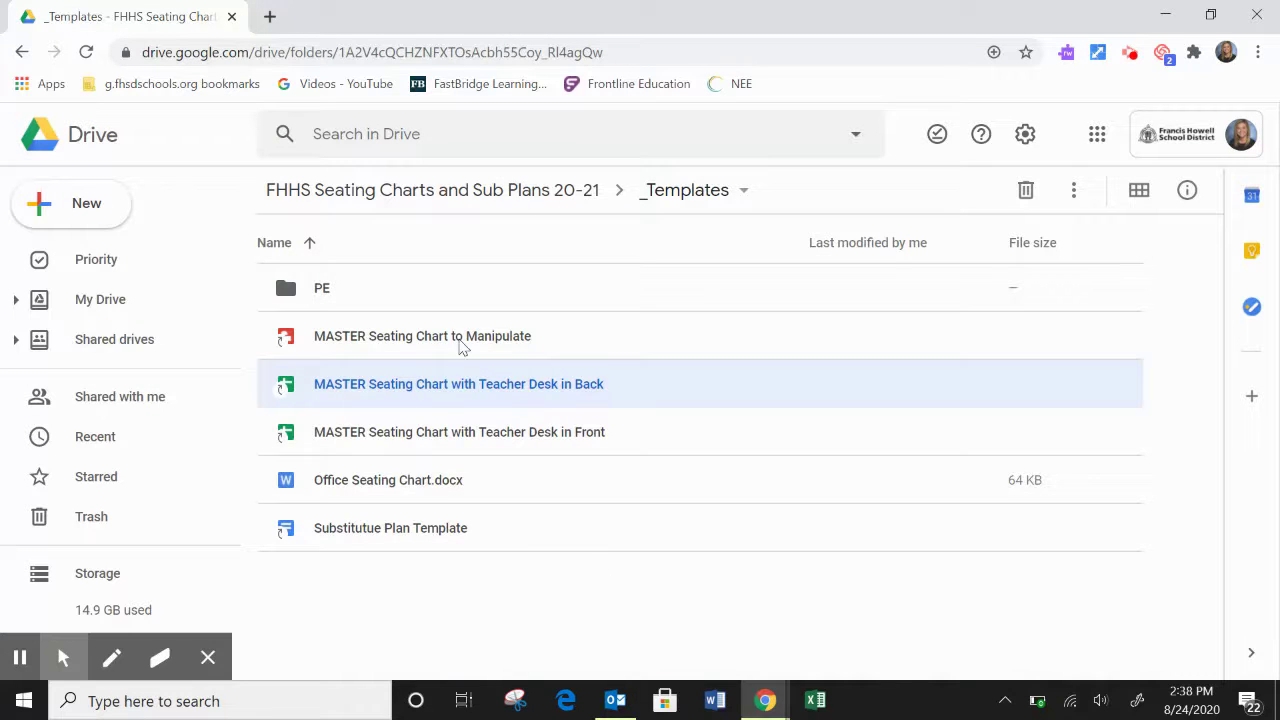
- In the MASTER Seating Chart to Manipulate drawing, move one second-row desk slightly down and right, and leave the drawing without waiting for it to save
double_click(453, 338)
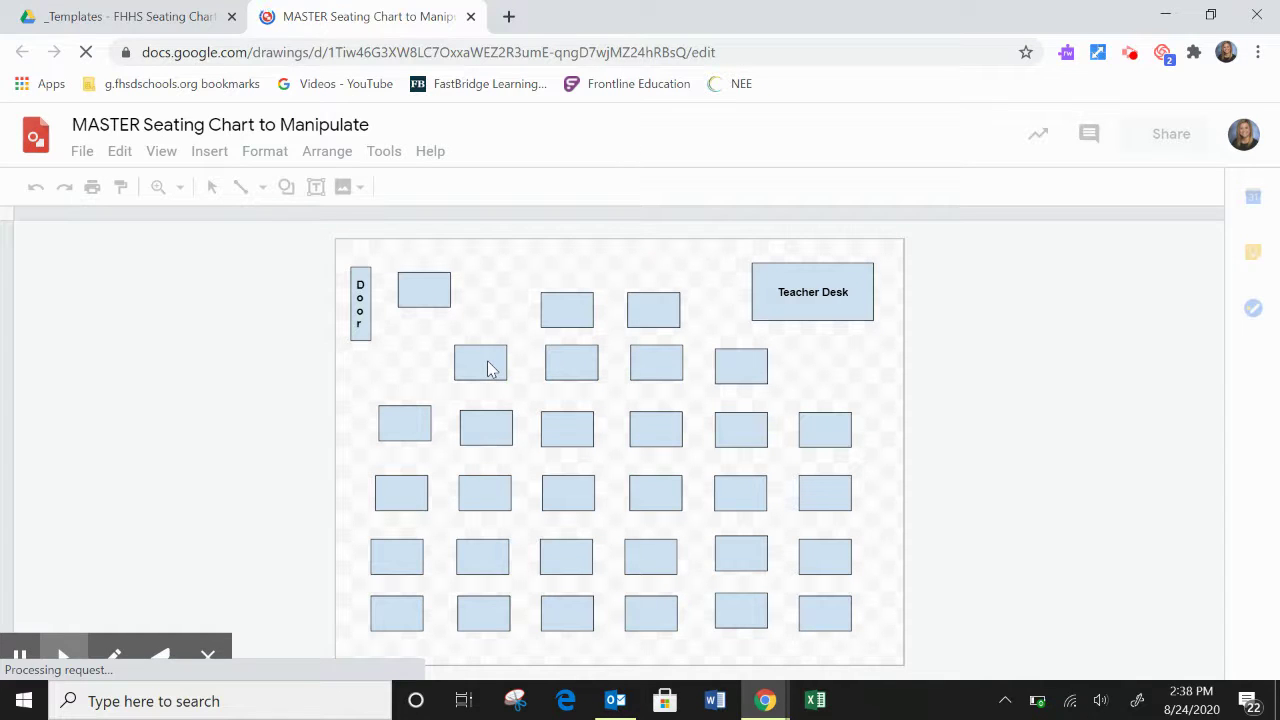
click(493, 315)
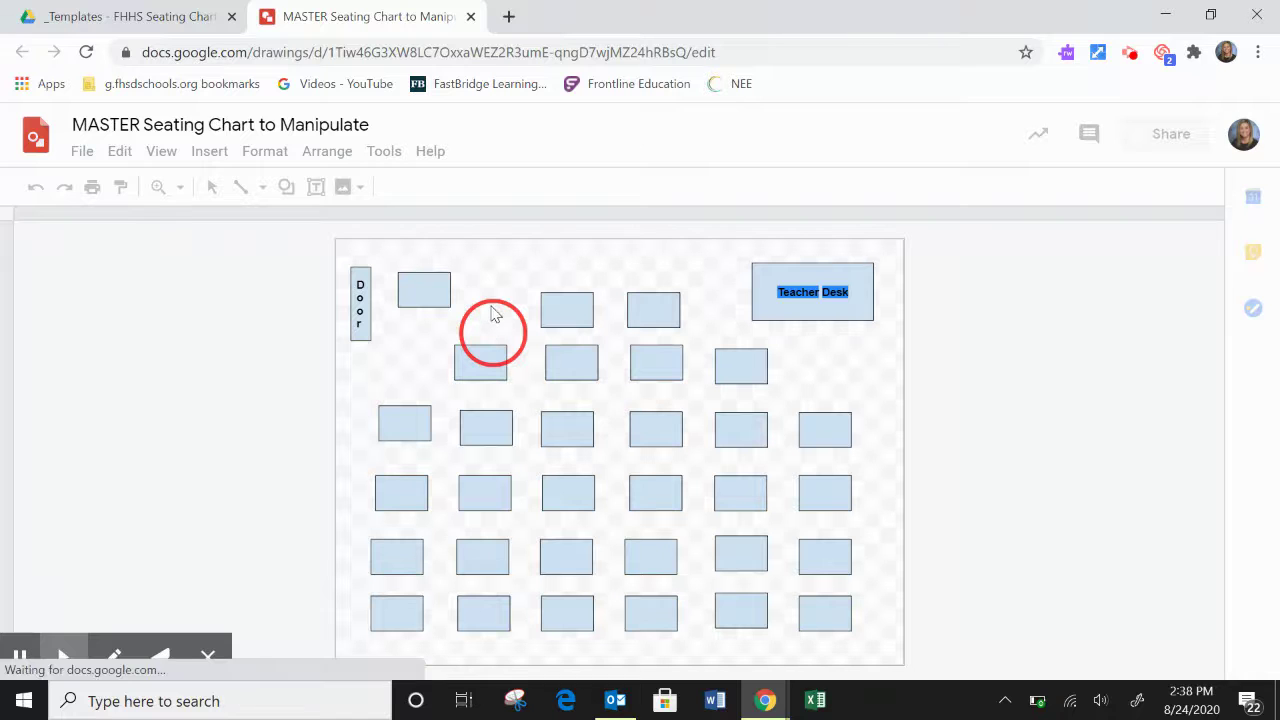
mouse_move(469, 357)
mouse_down()
mouse_move(405, 366)
mouse_move(487, 367)
mouse_up()
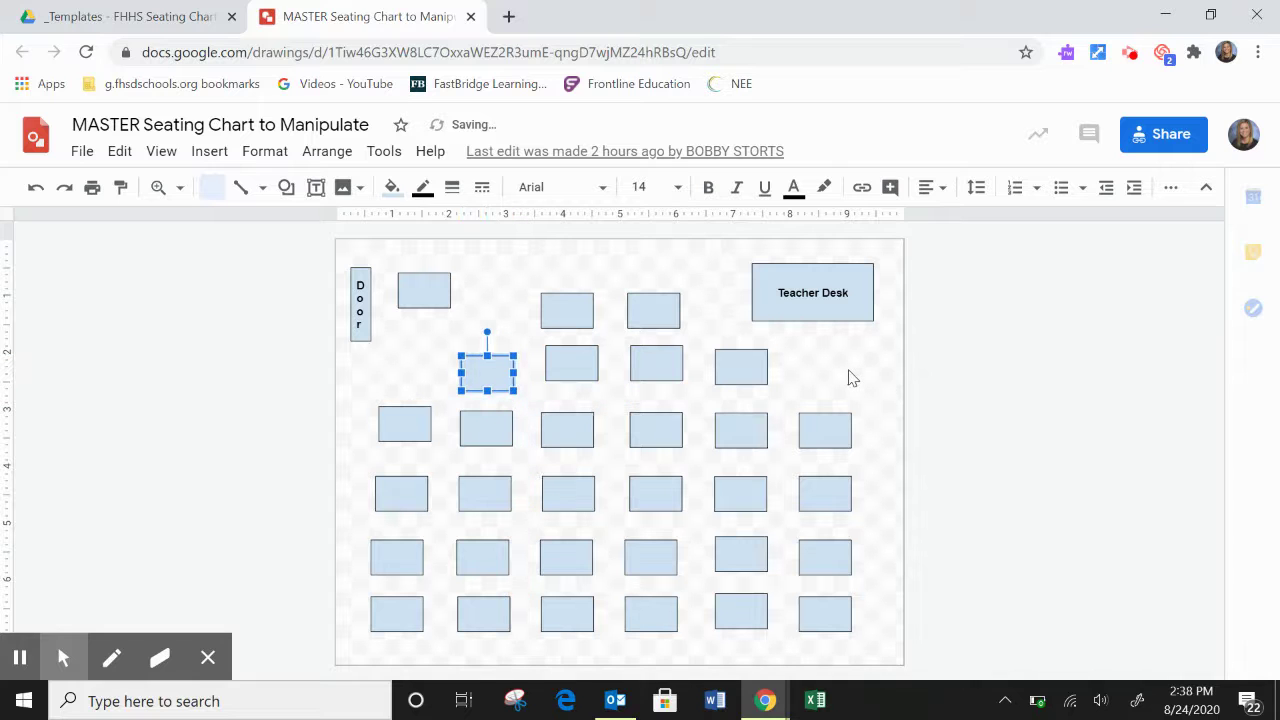
click(838, 373)
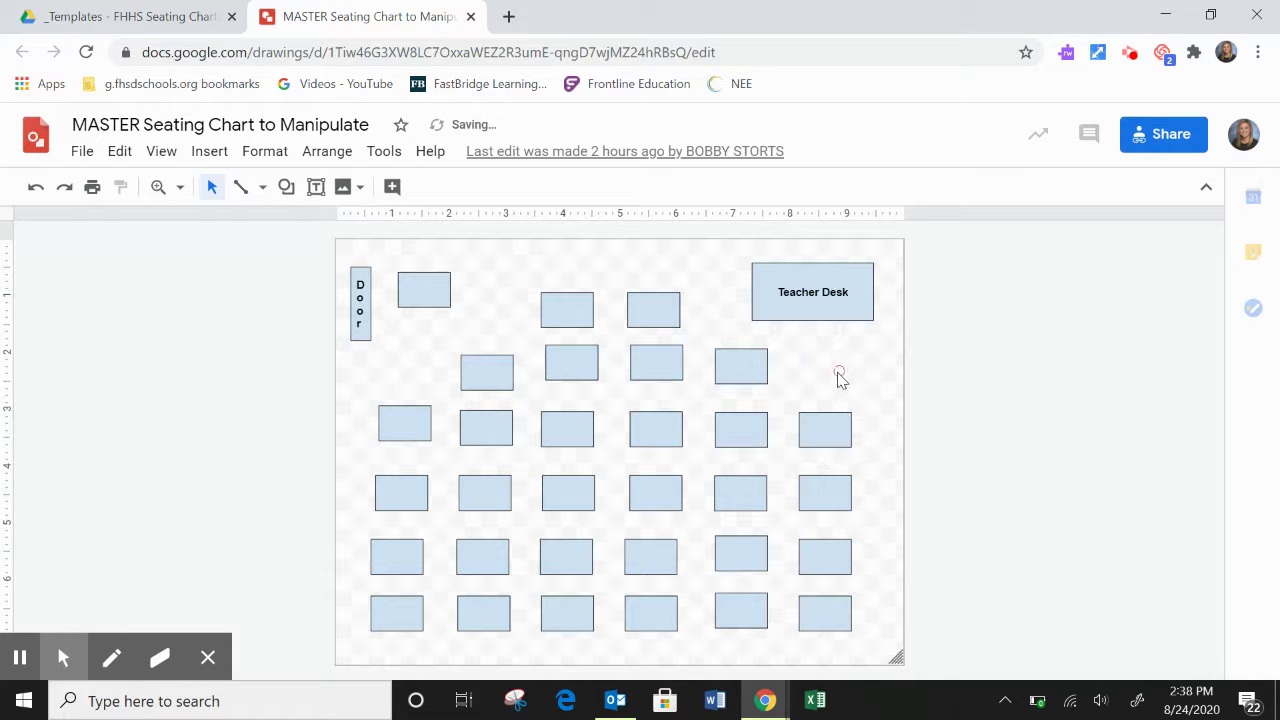
click(471, 17)
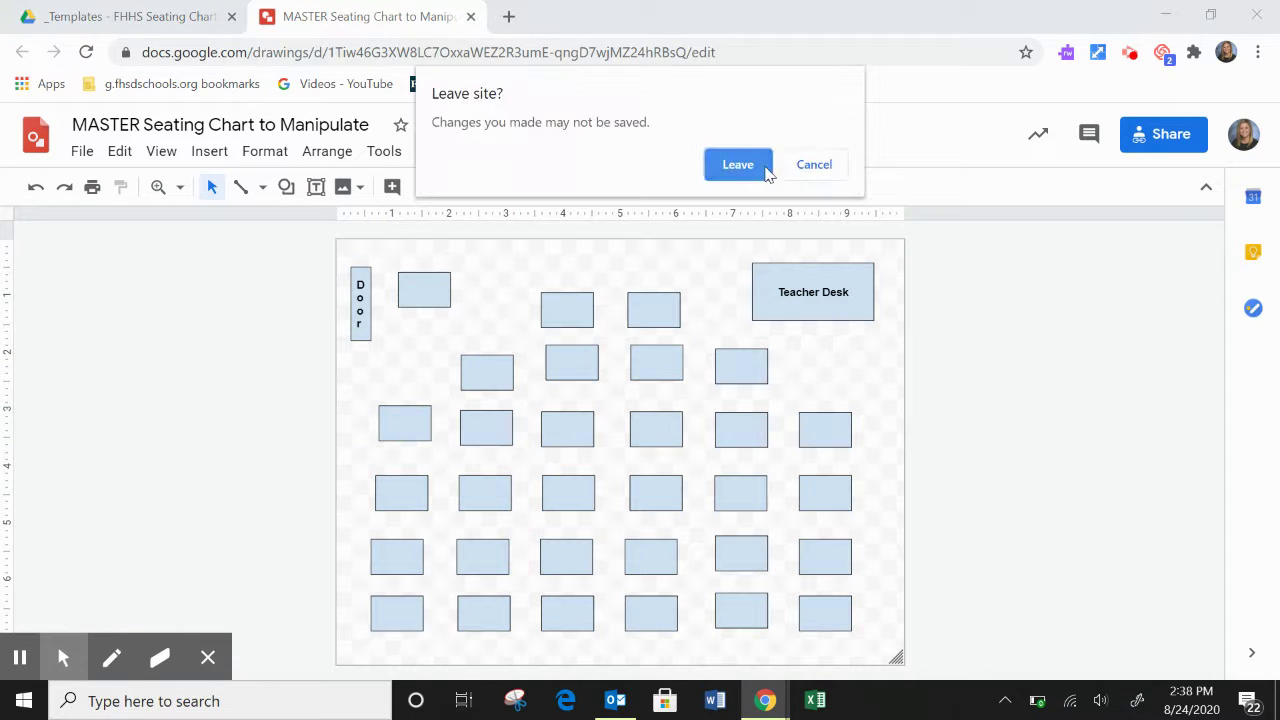
click(739, 167)
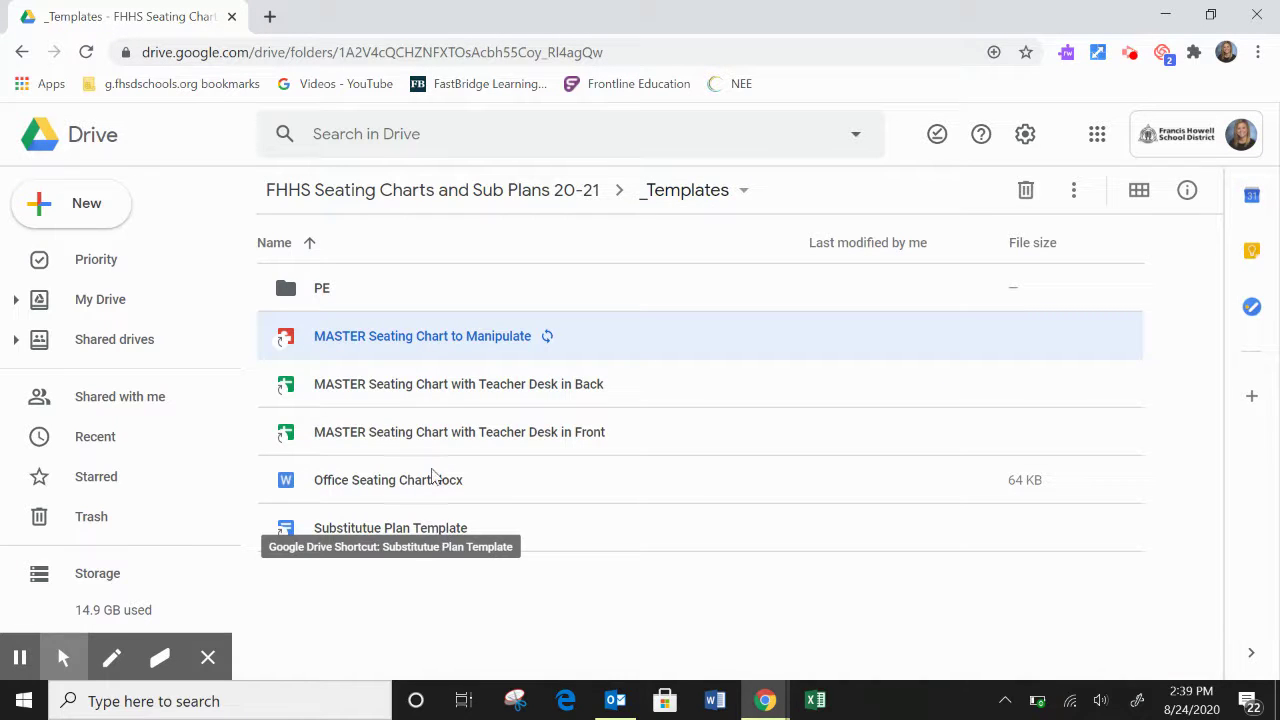
- Open MASTER Seating Chart with Teacher Desk in Back and return Drive to the shared drive's main folder
click(437, 395)
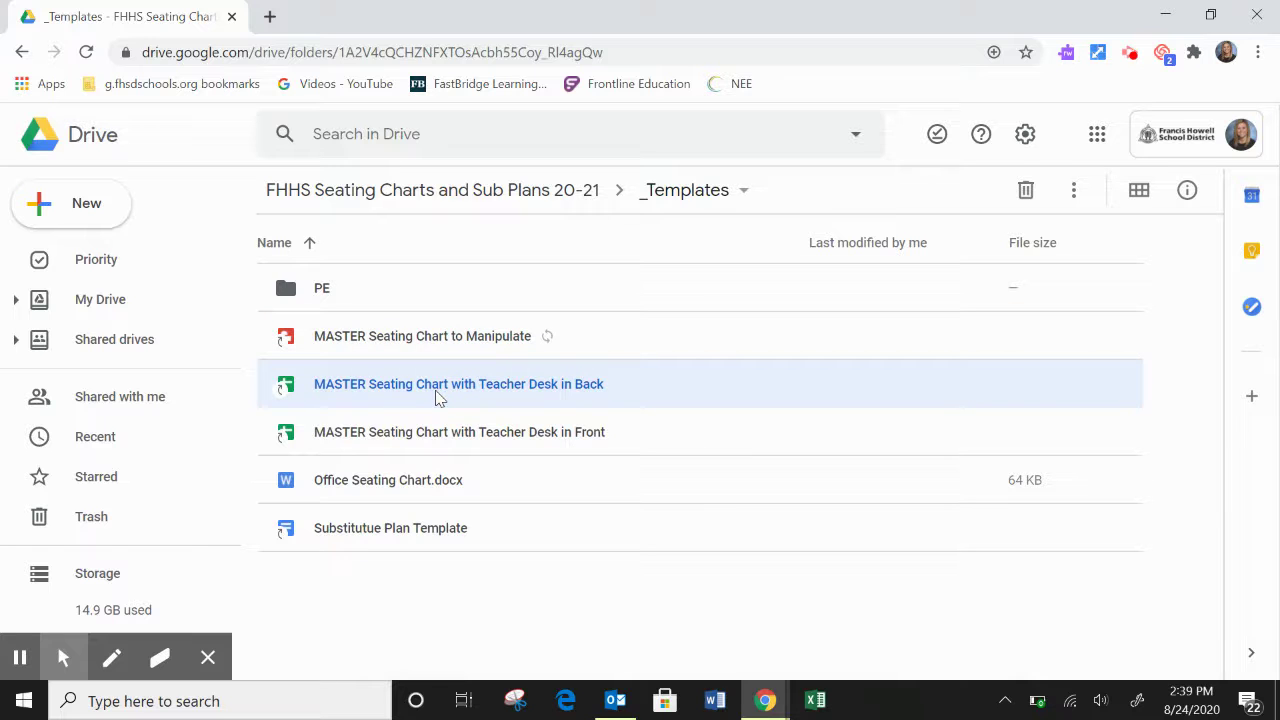
double_click(437, 396)
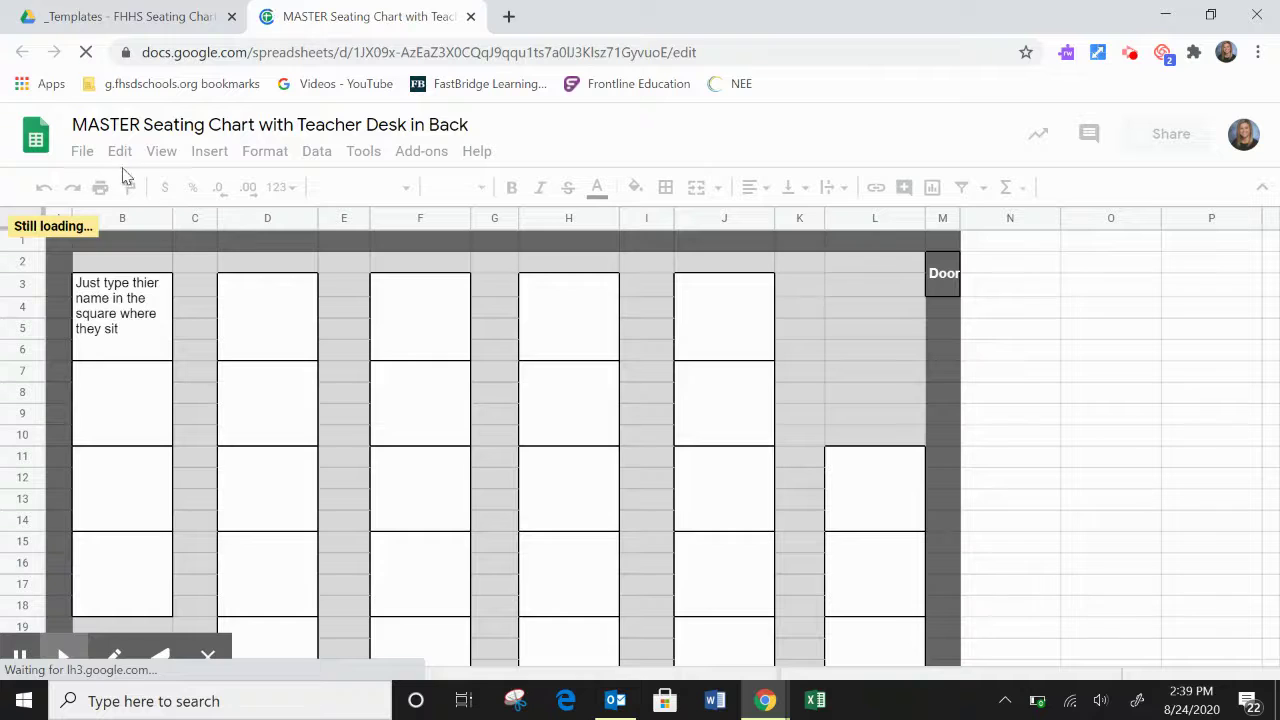
click(160, 16)
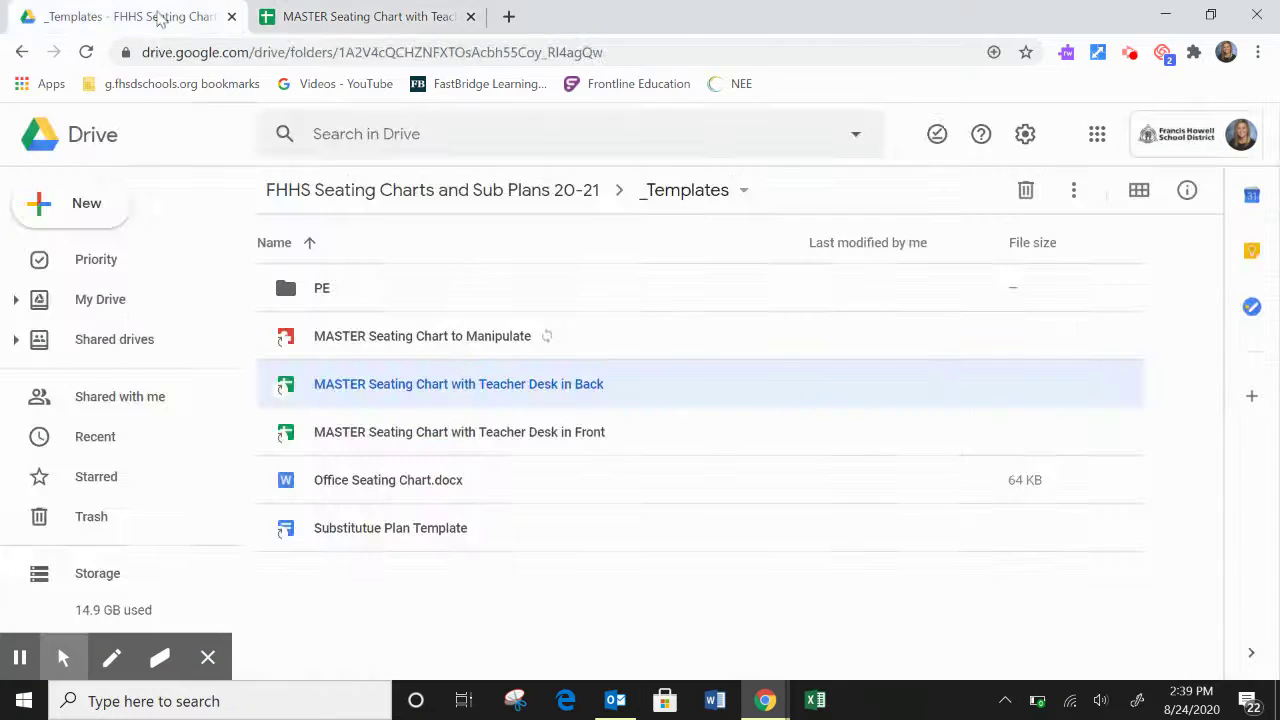
click(21, 53)
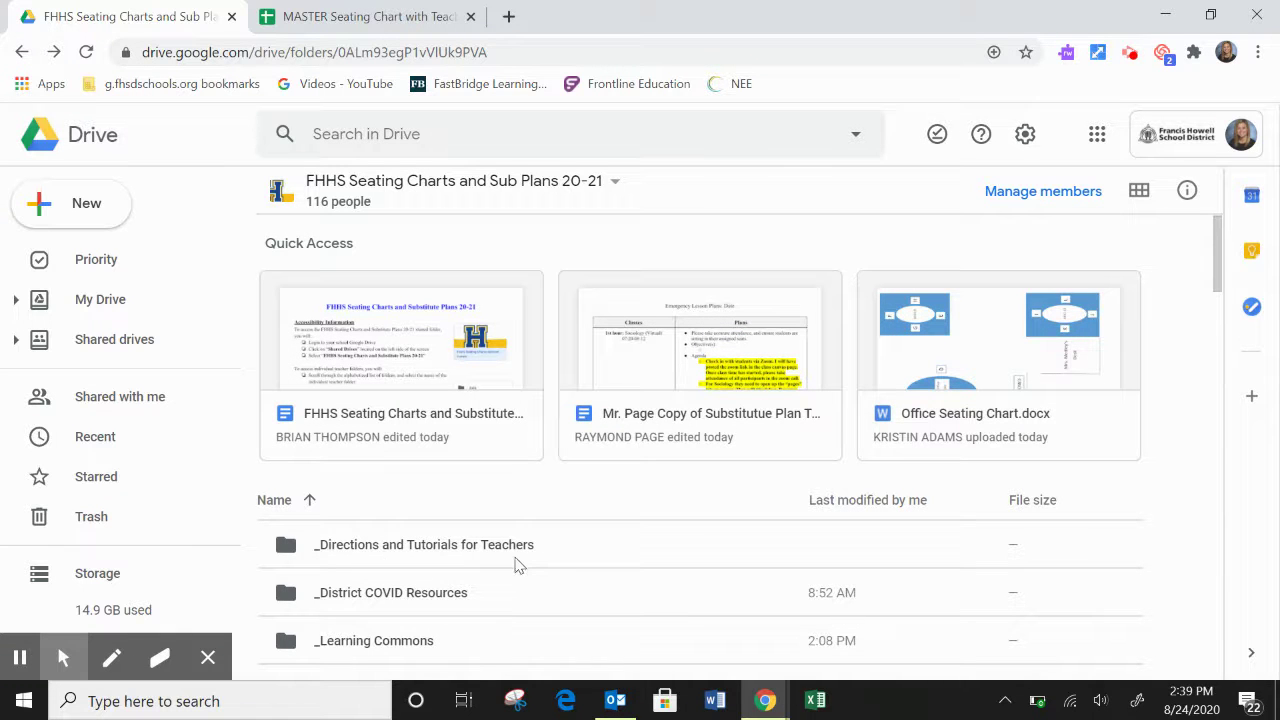
- Start a copy of the MASTER Seating Chart with Teacher Desk in Back spreadsheet, named with the teacher's last name followed by "3 Seating Chart"
click(400, 16)
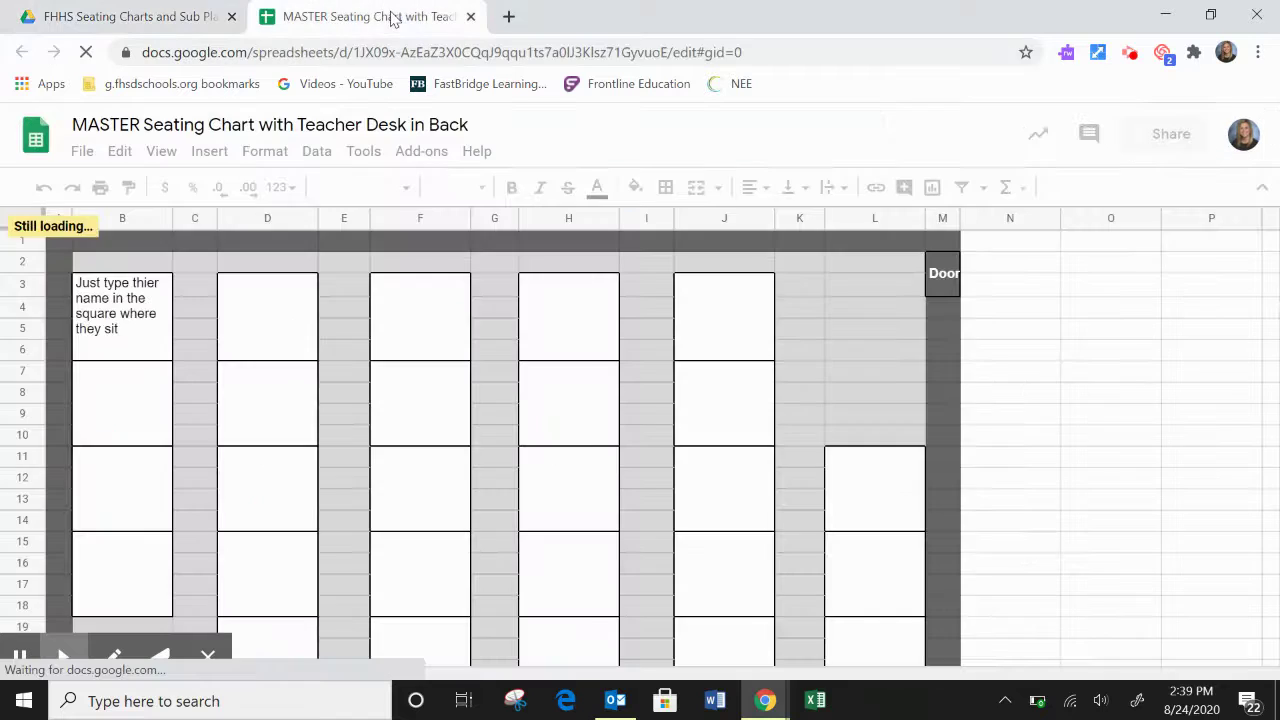
click(82, 152)
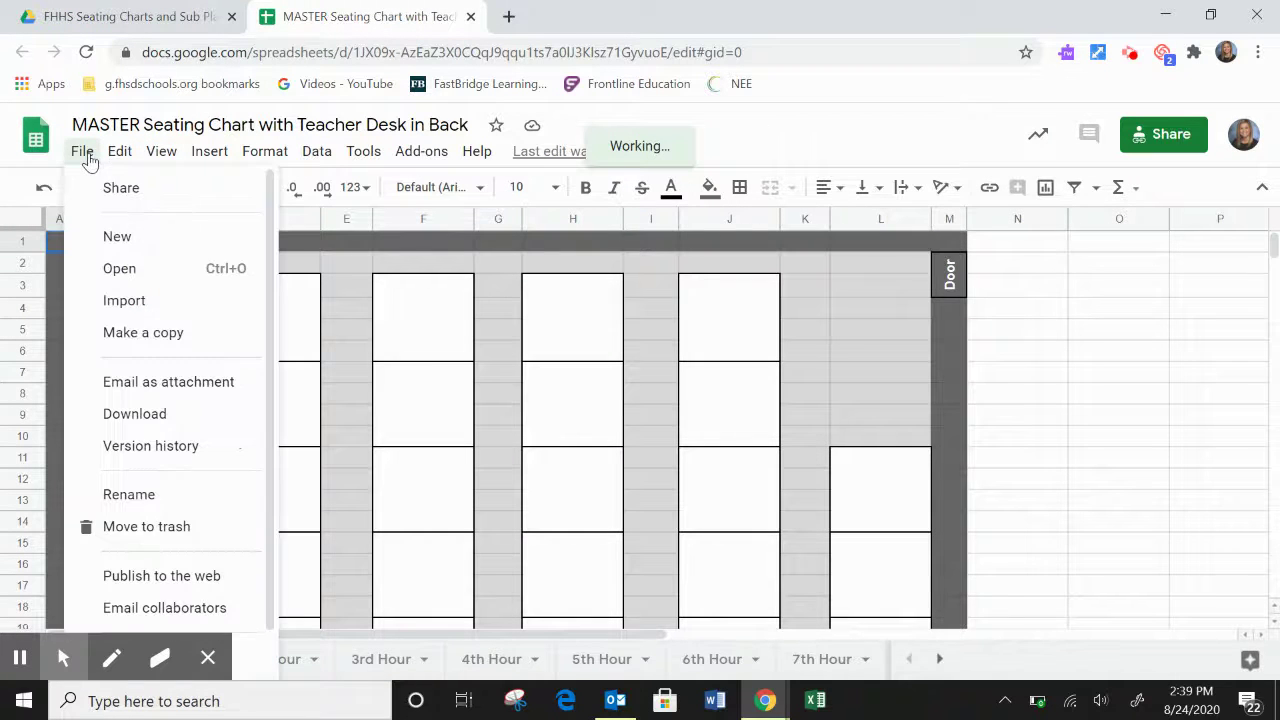
click(130, 336)
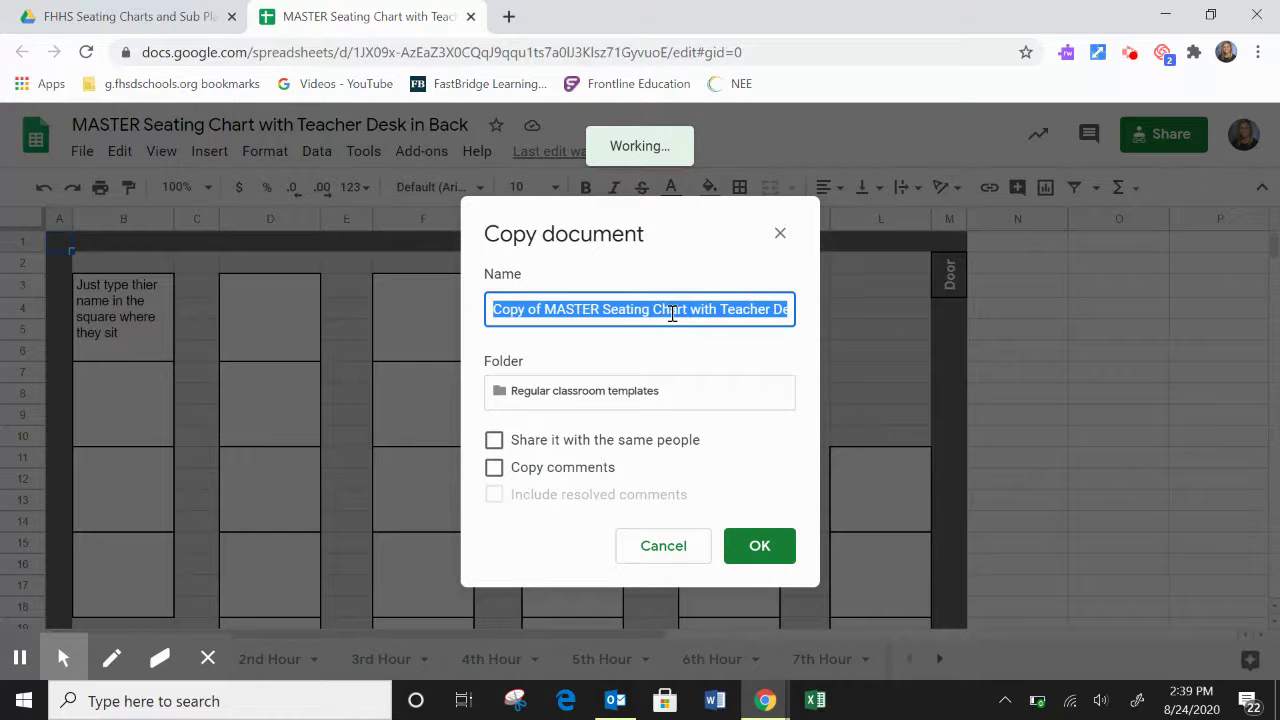
key(BackSpace)
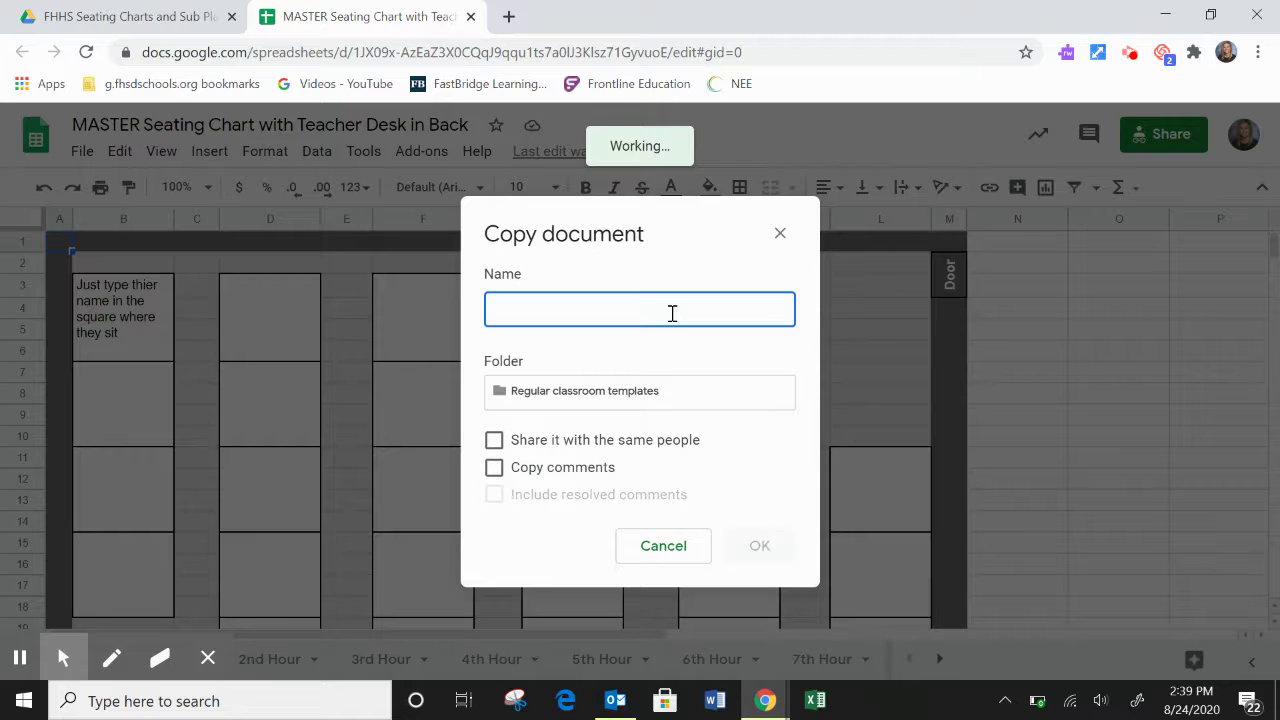
text(Avis)
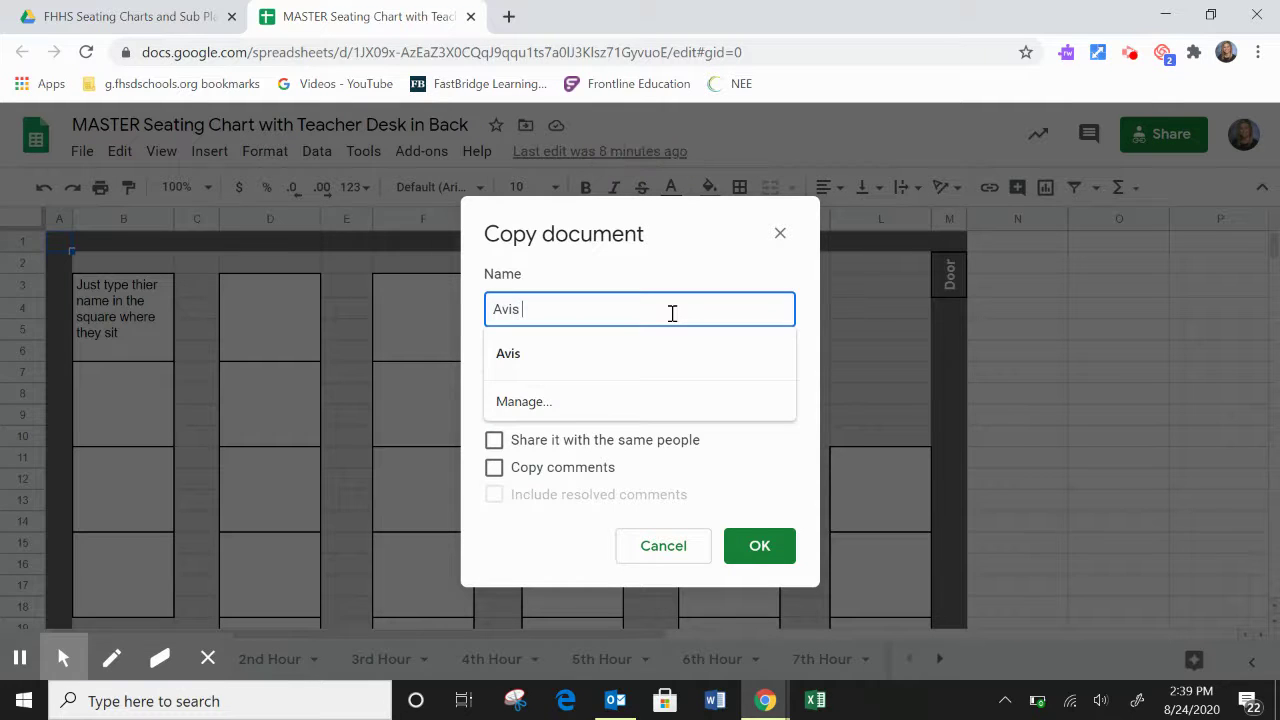
text( 3)
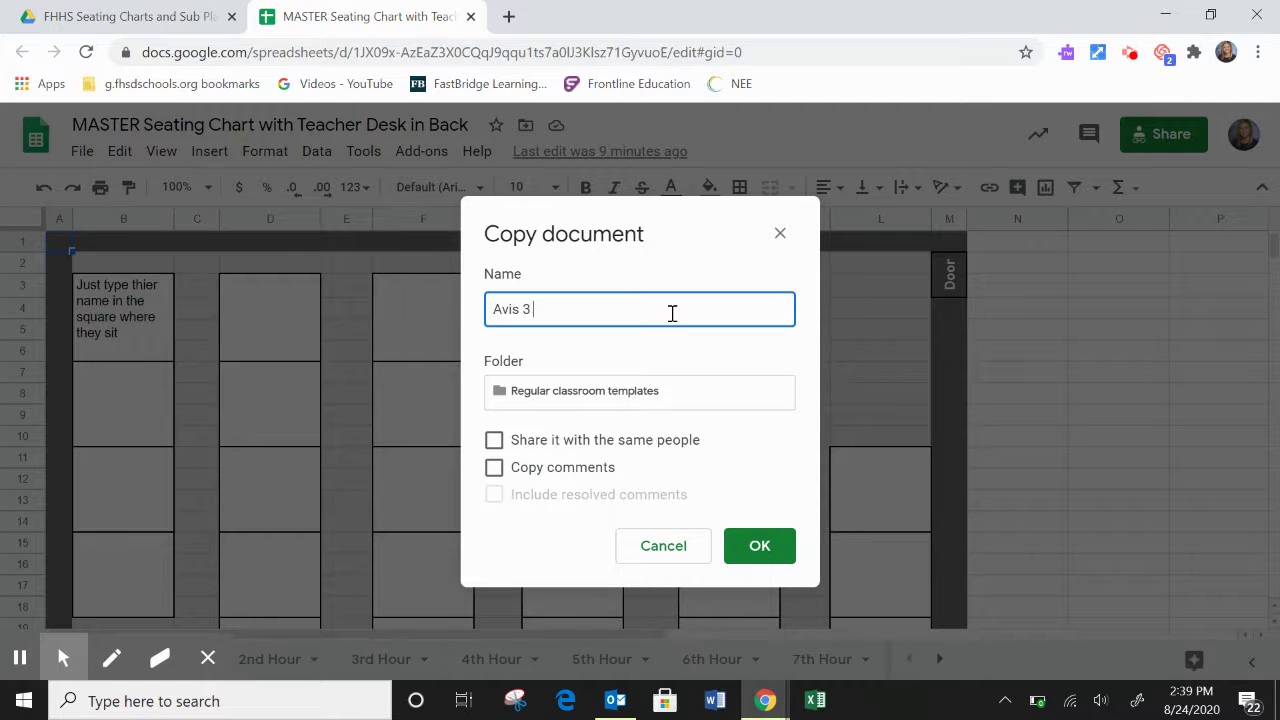
text( Seating Chart)
- For the copy's destination, go back up to the list of shared drives and open FHHS Seating Charts and Sub Plans 20-21
click(591, 395)
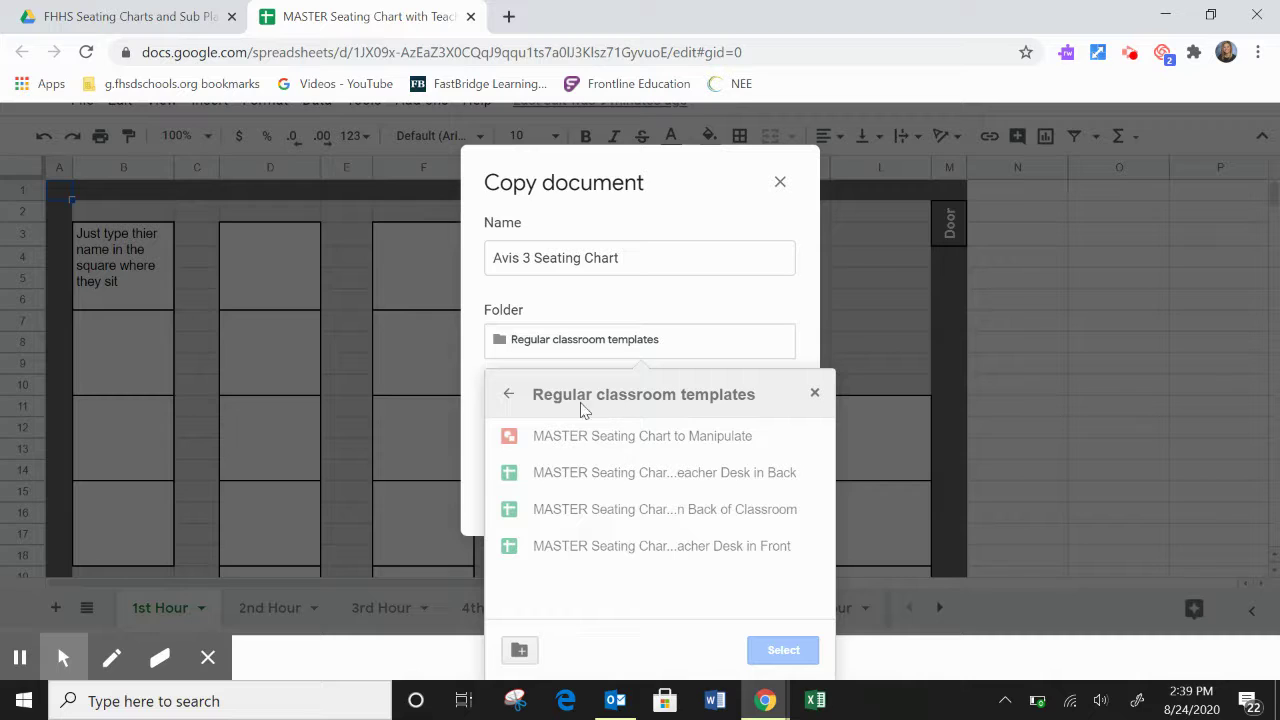
click(509, 396)
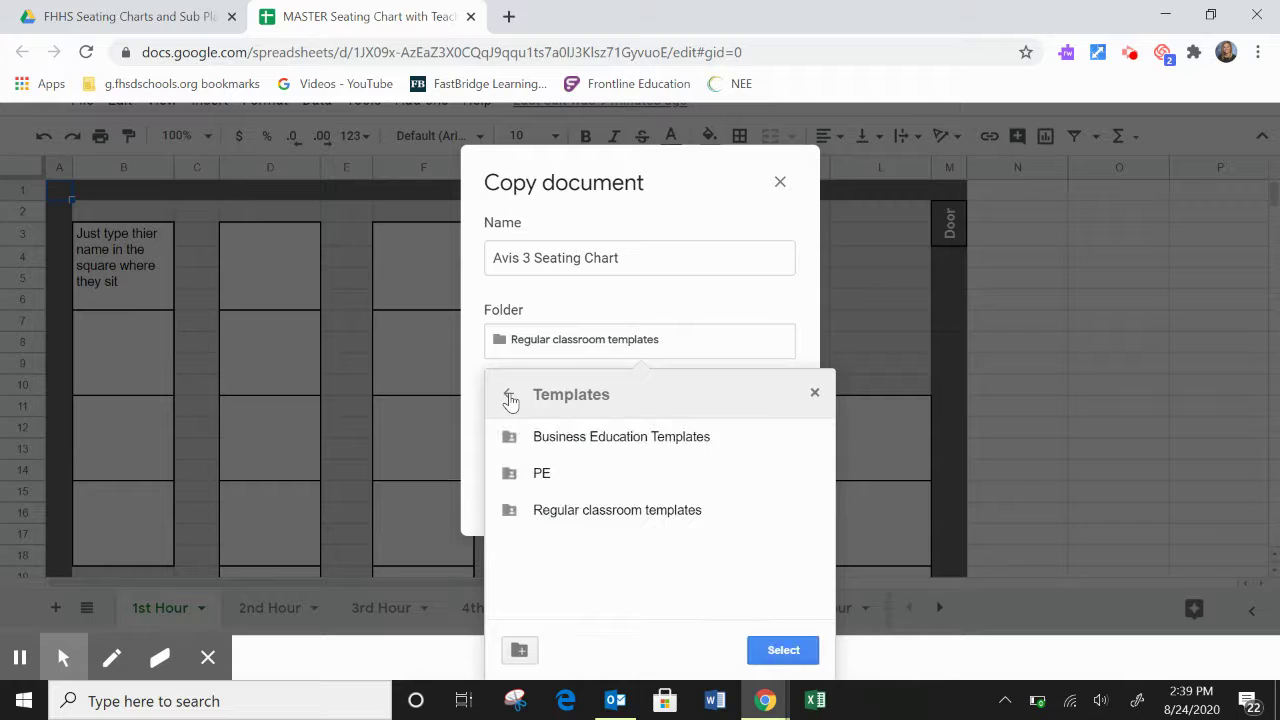
click(509, 396)
click(509, 396)
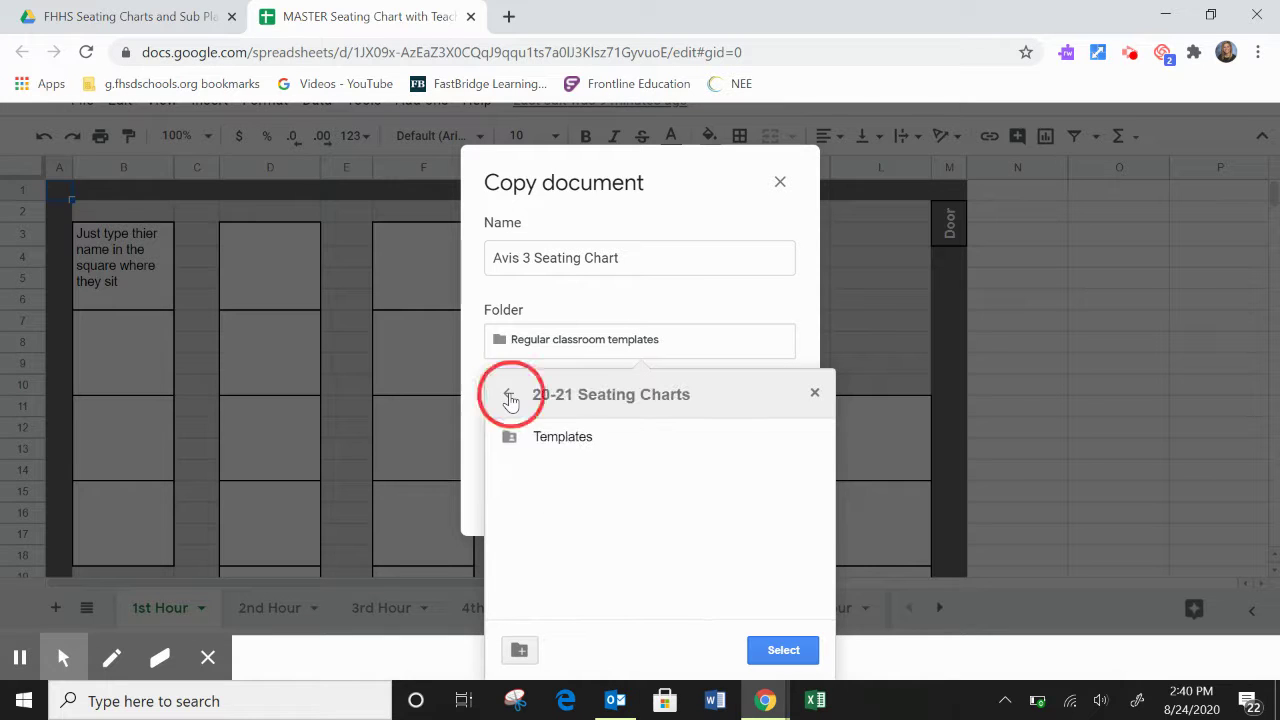
click(509, 396)
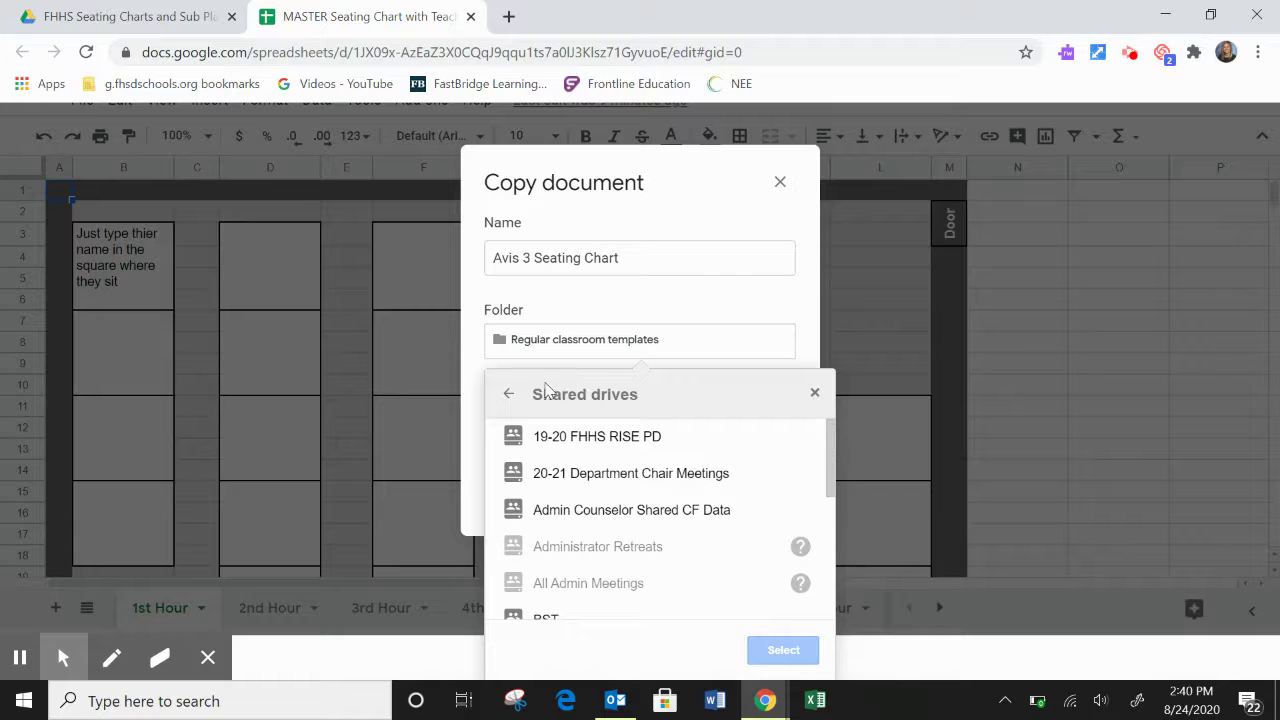
scroll(641, 516, down, 1)
scroll(641, 516, down, 2)
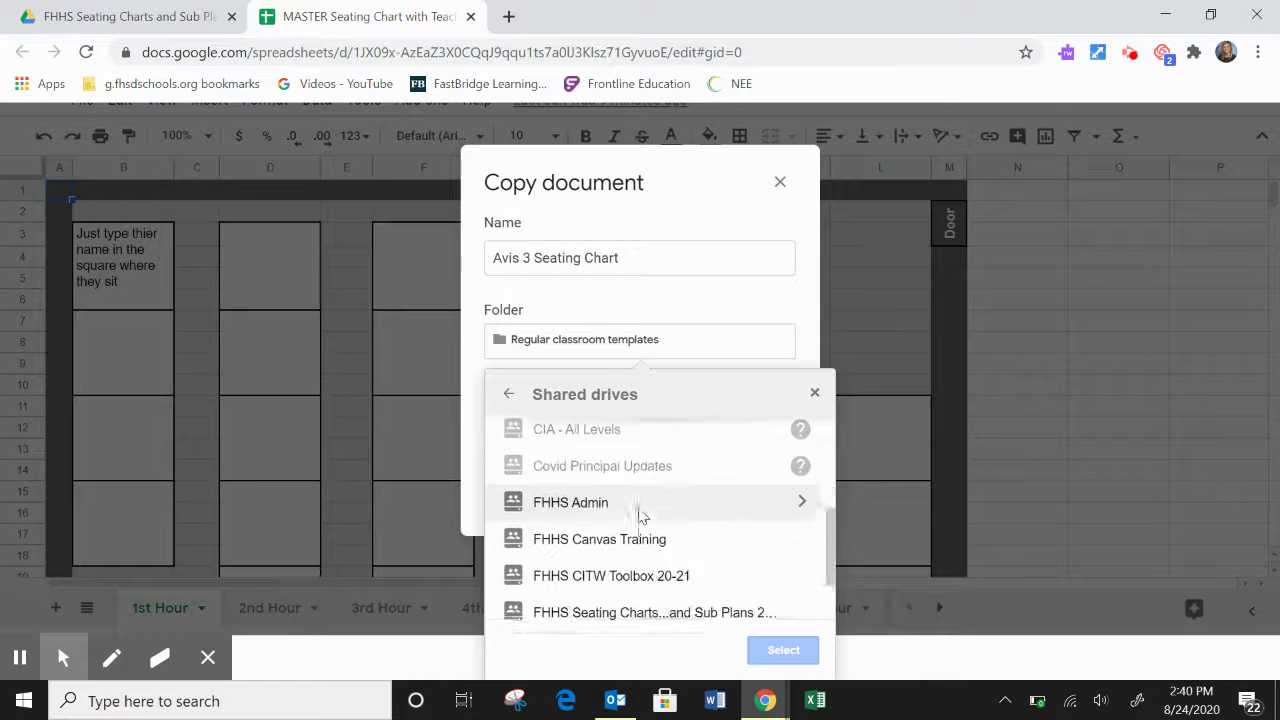
click(592, 543)
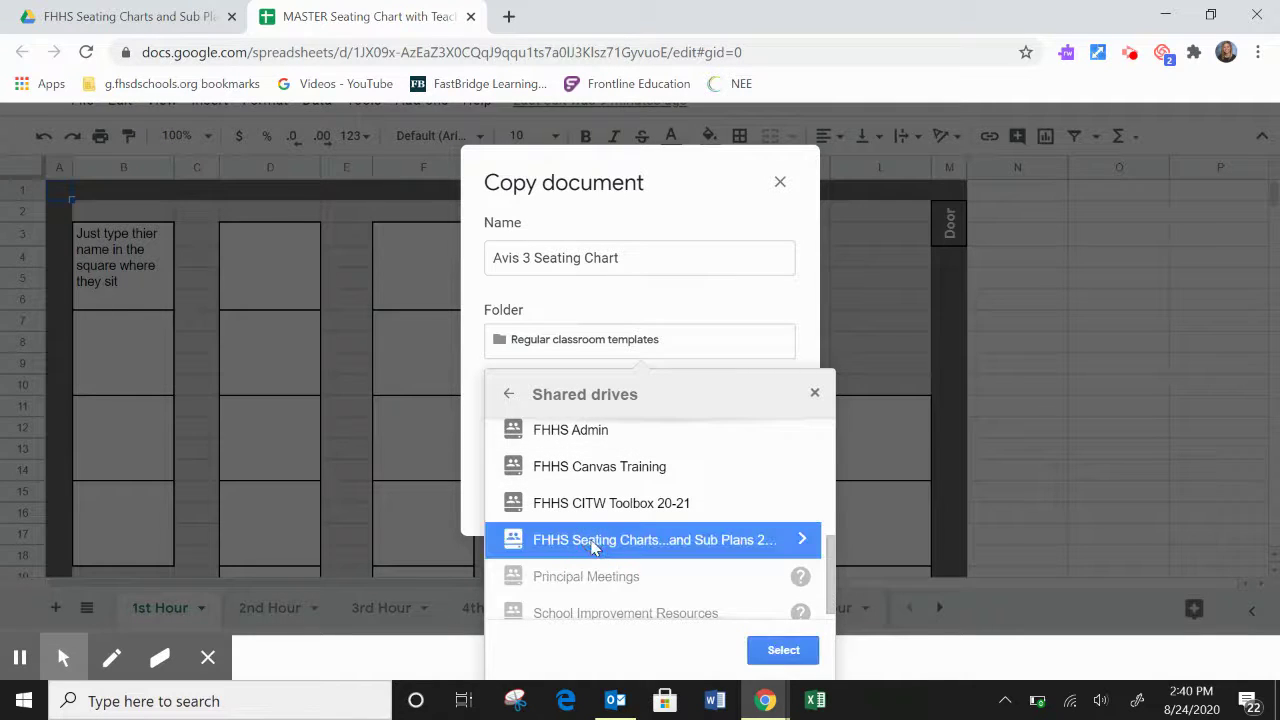
click(801, 543)
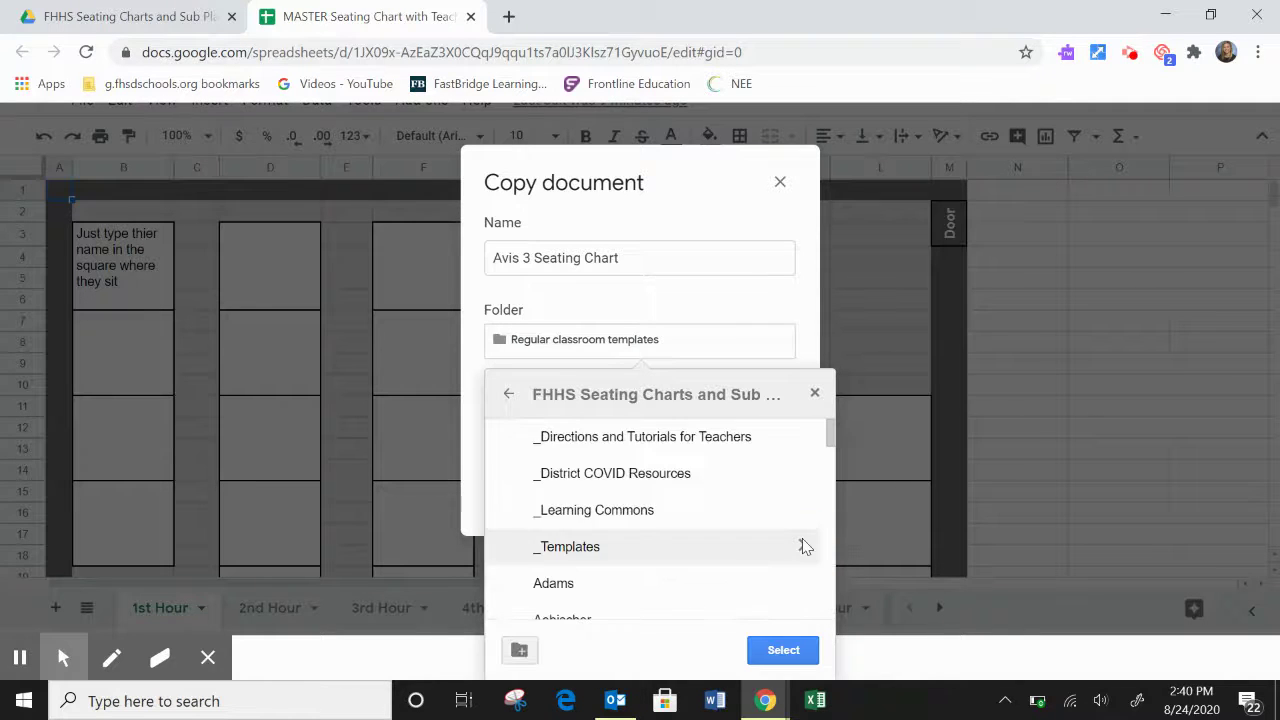
- Select the teacher's own last-name folder as the destination and create the copy
scroll(760, 534, down, 1)
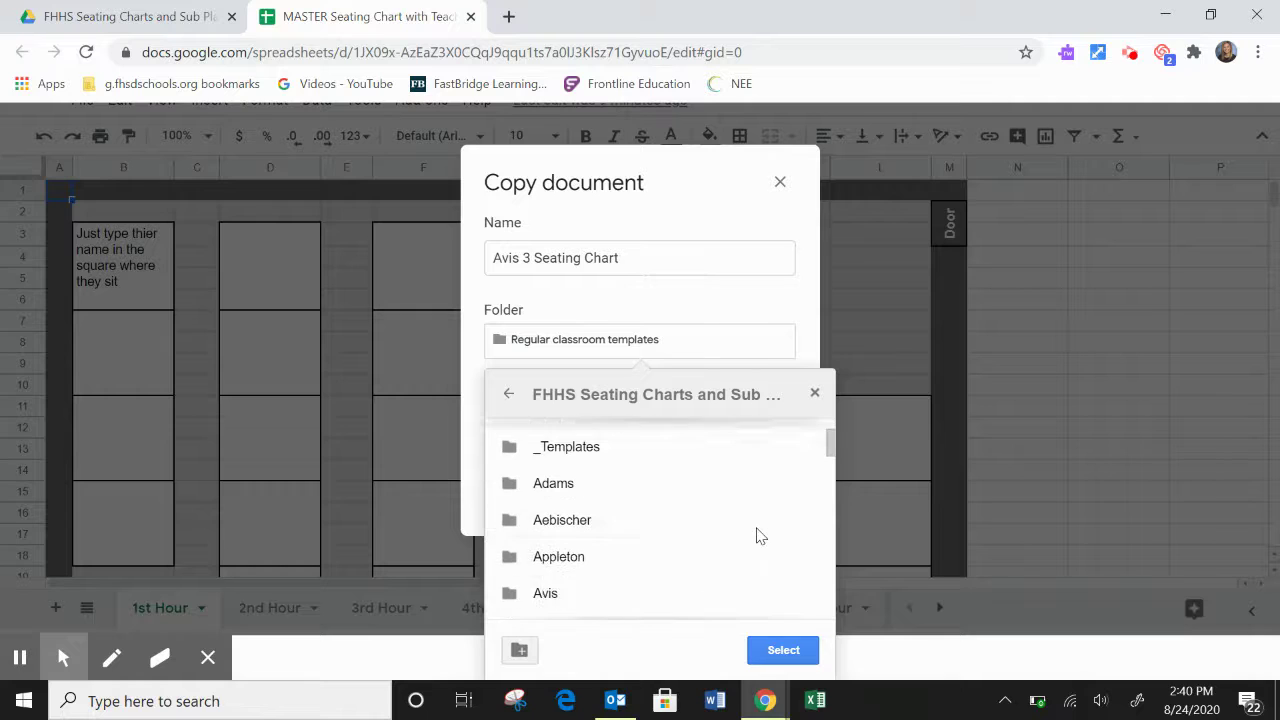
click(617, 594)
click(802, 592)
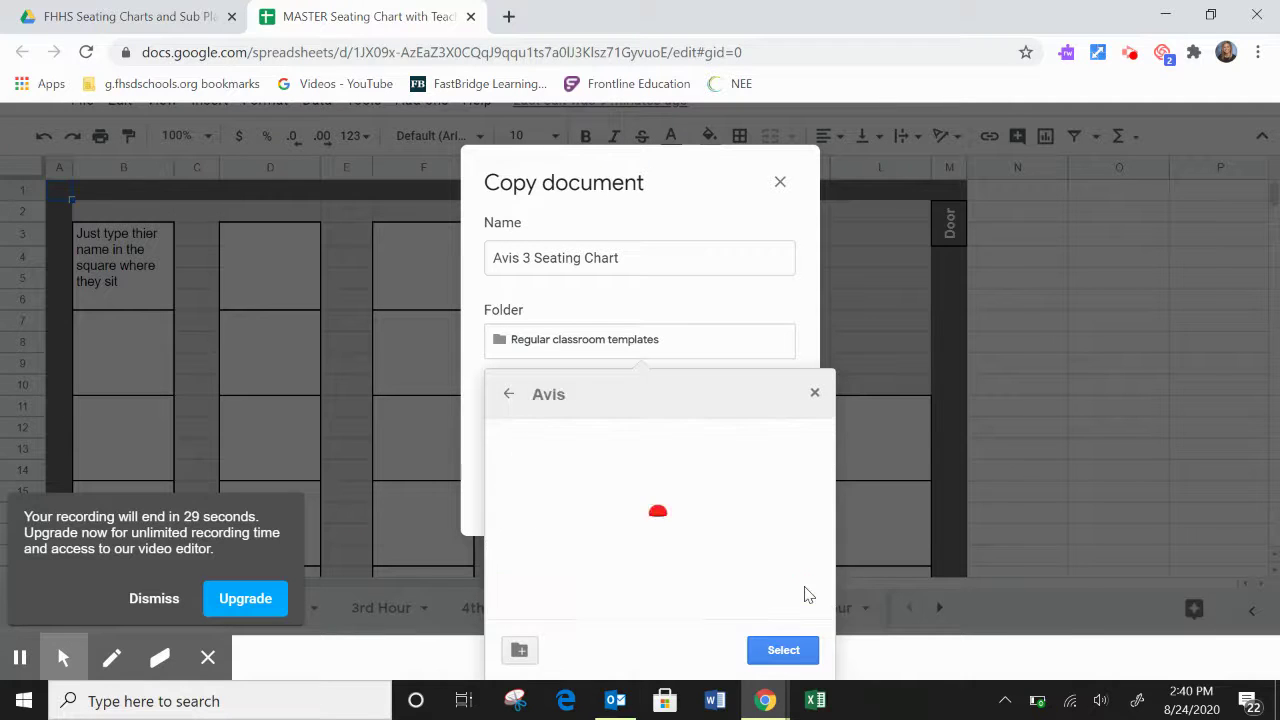
click(785, 651)
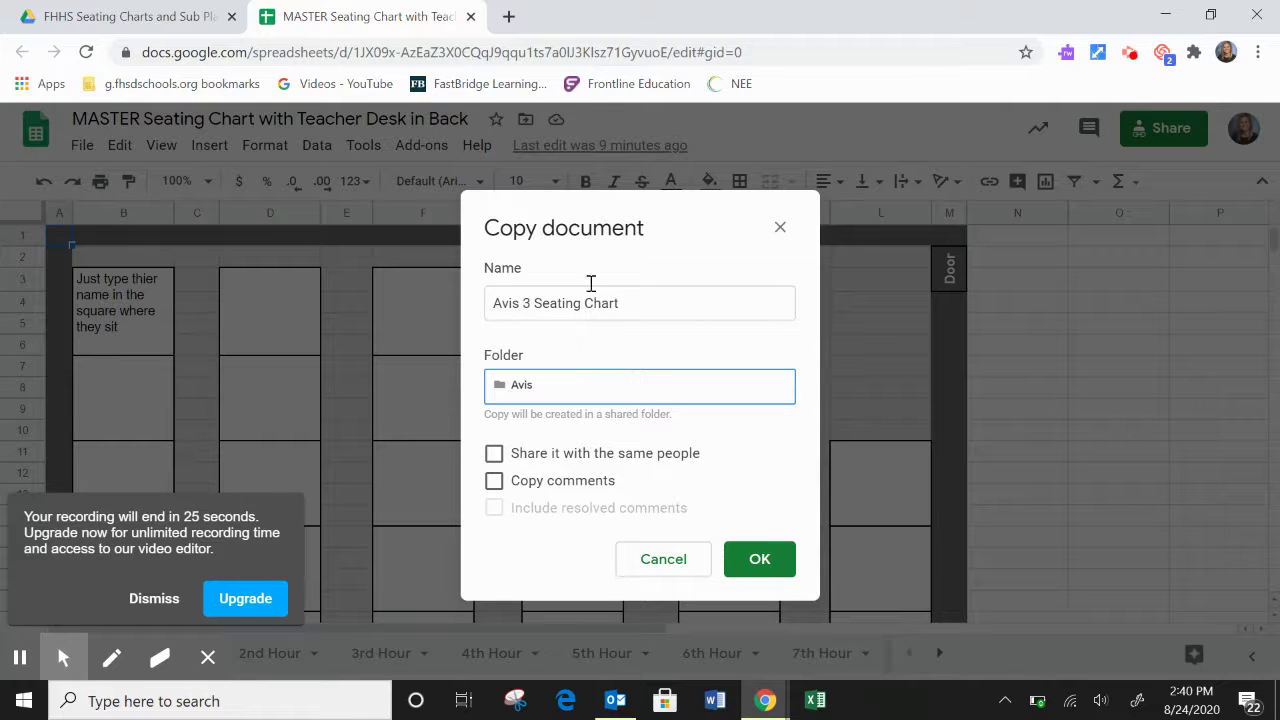
click(760, 562)
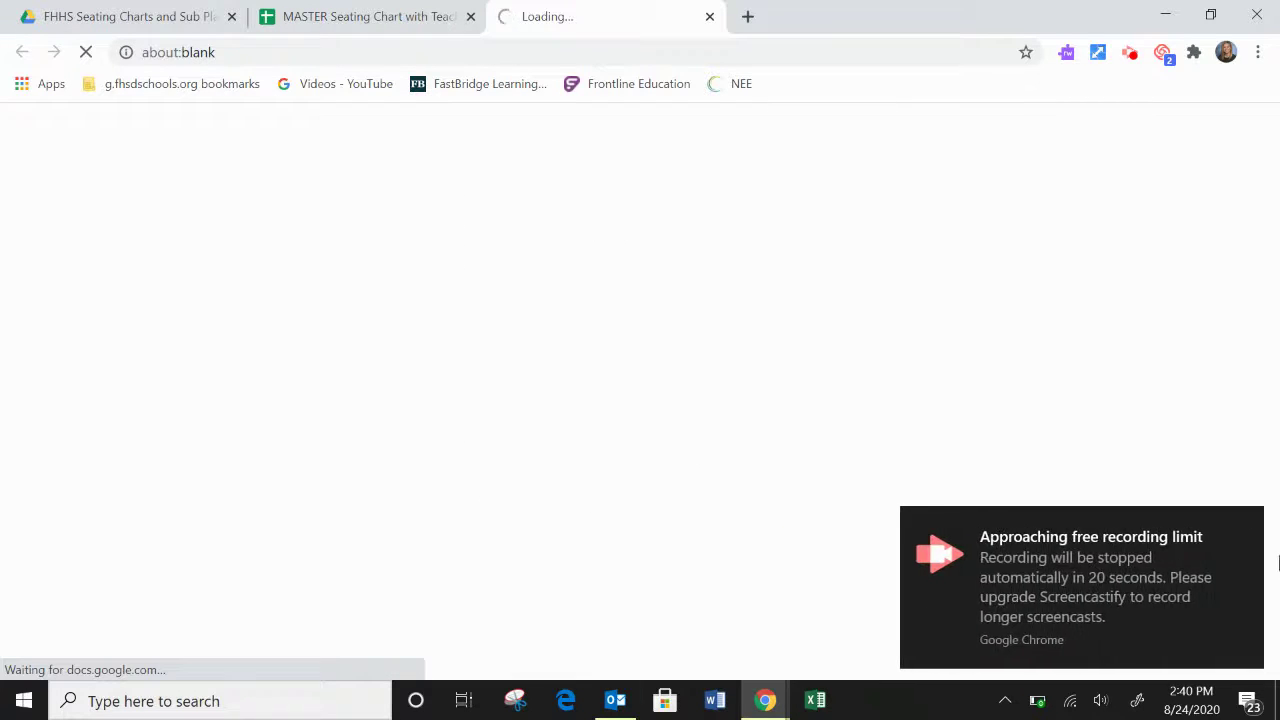